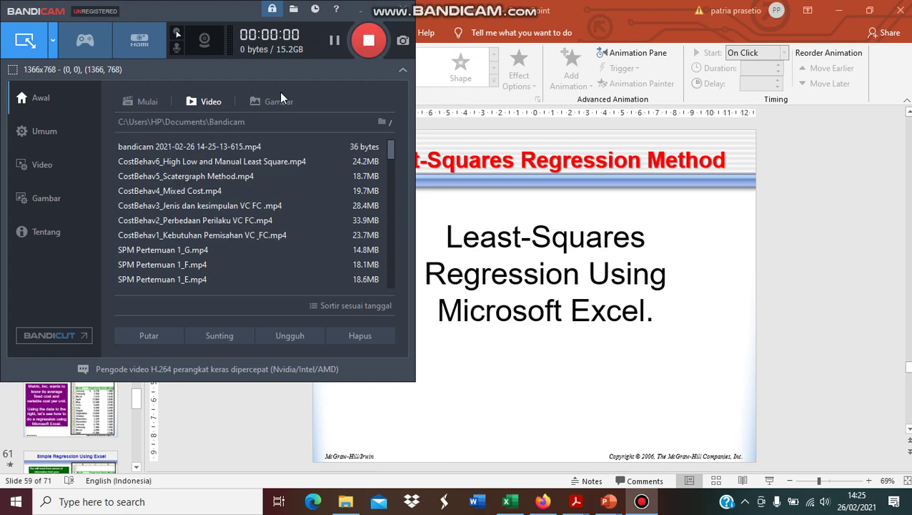
# Step: Close Bandicam, review the least-squares formula slides, then move to slide 61 'Simple Regression Using Excel'
pyautogui.click(382, 20)
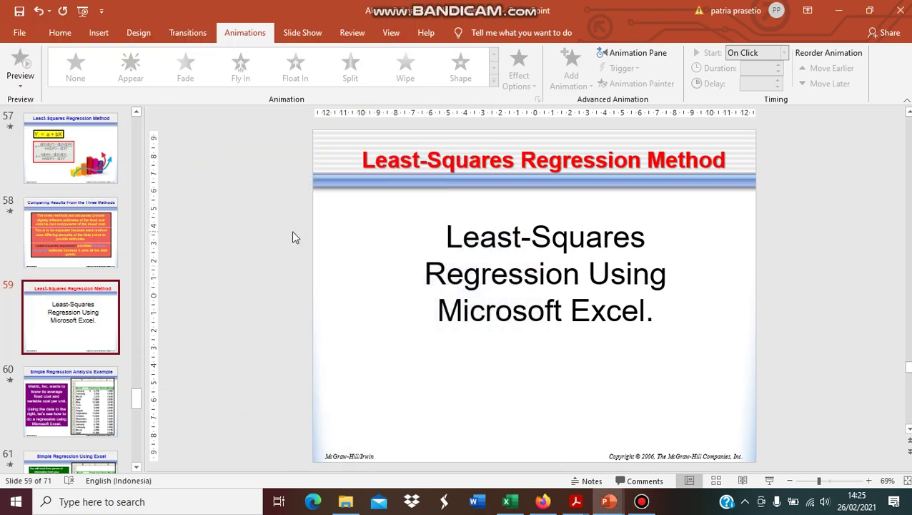
pyautogui.press('pageup')
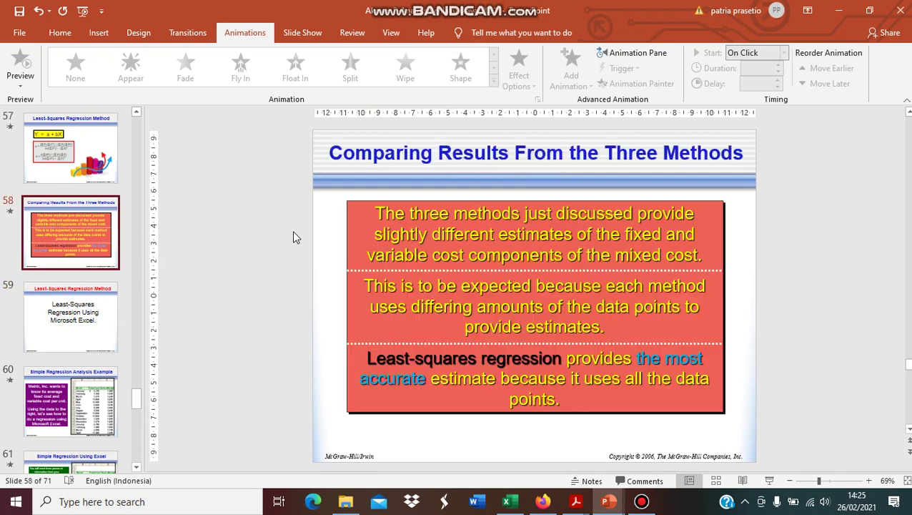
pyautogui.press('pageup')
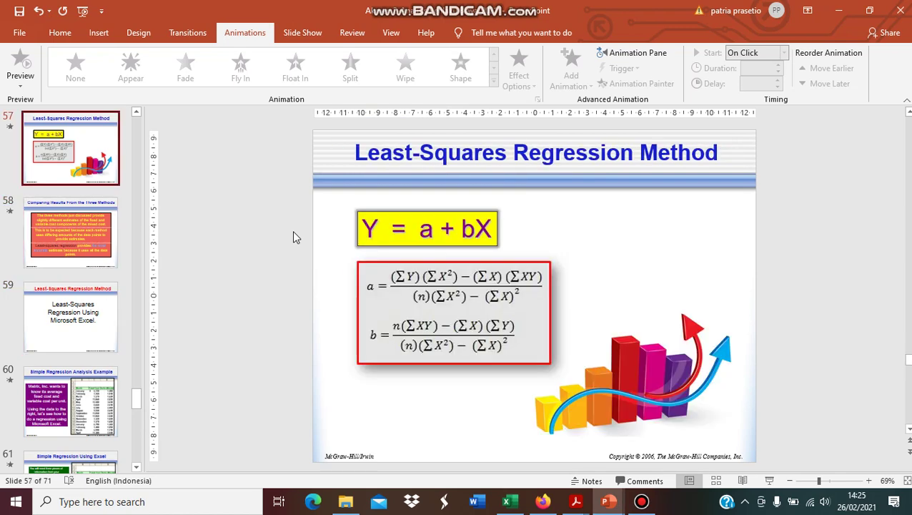
pyautogui.press('pagedown')
pyautogui.press('pageup')
pyautogui.press('pagedown')
pyautogui.press('pagedown')
pyautogui.press('pagedown')
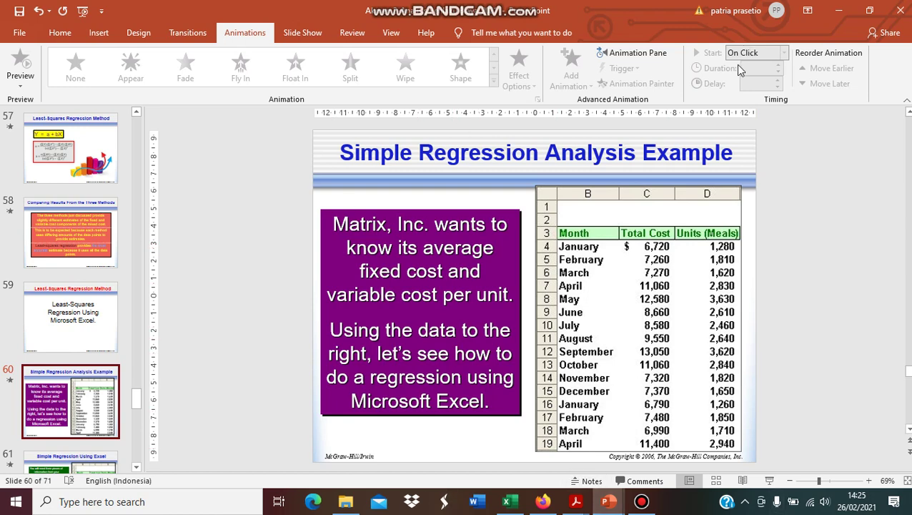
pyautogui.press('Down')
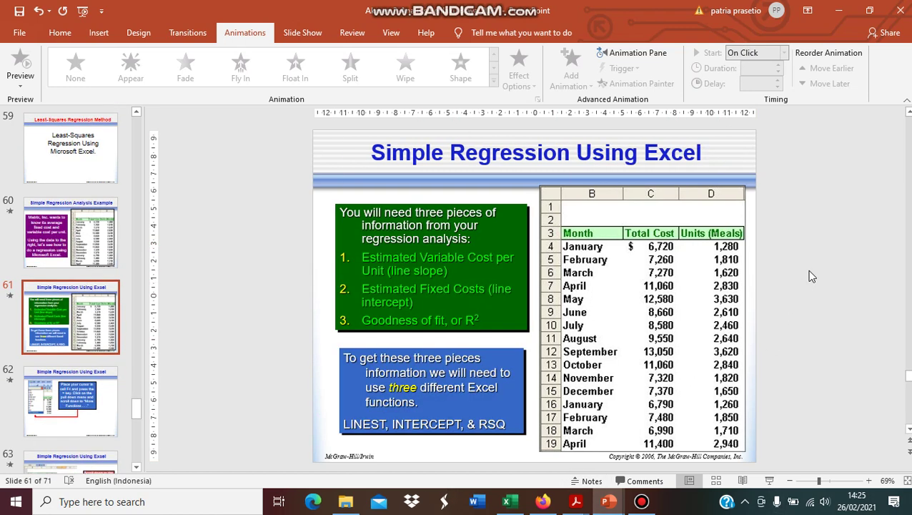
# Step: Switch to the Least Square Using Excel workbook and select the month, cost and units table
pyautogui.moveTo(511, 504)
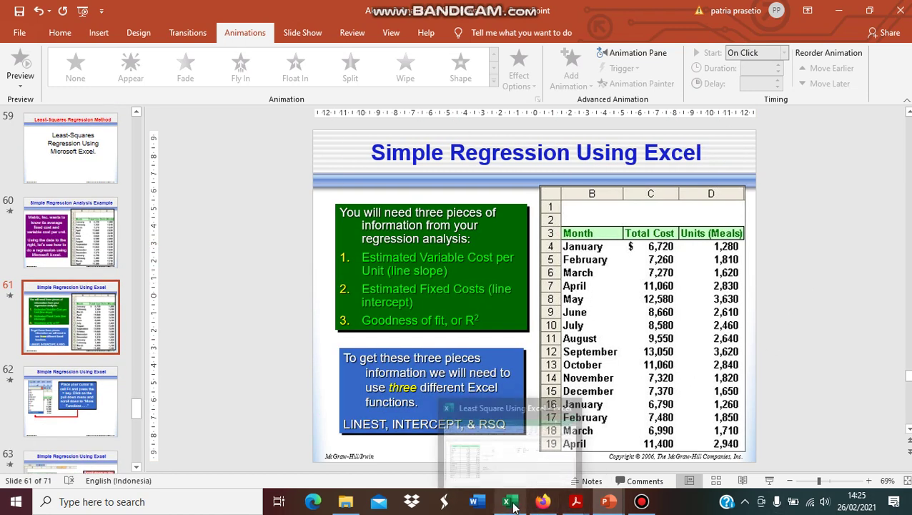
pyautogui.click(525, 463)
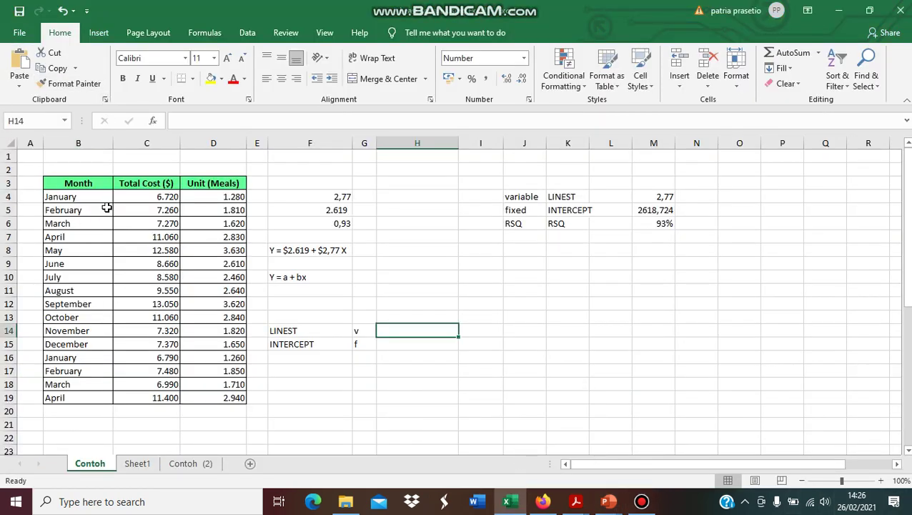
pyautogui.moveTo(83, 183)
pyautogui.mouseDown()
pyautogui.moveTo(226, 251)
pyautogui.moveTo(223, 400)
pyautogui.mouseUp()
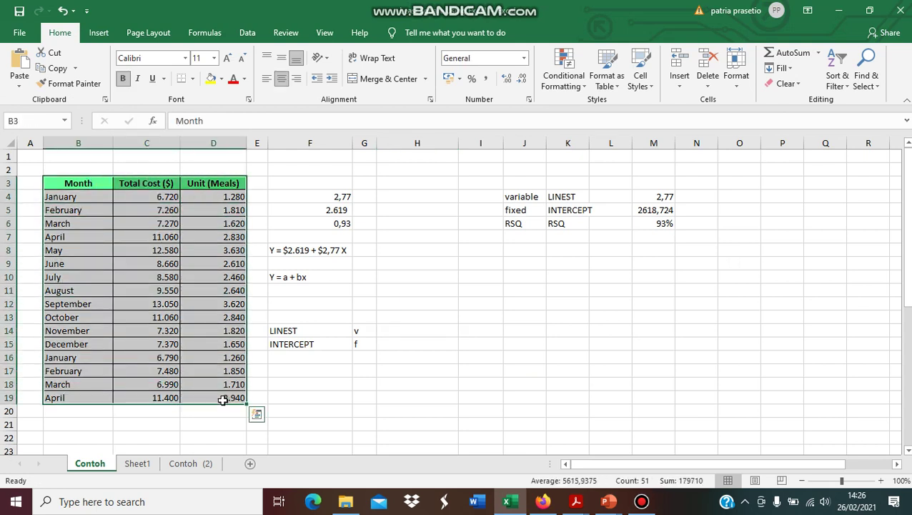
# Step: Review the equation, LINEST and INTERCEPT label cells, and select H14 for the LINEST result
pyautogui.click(319, 278)
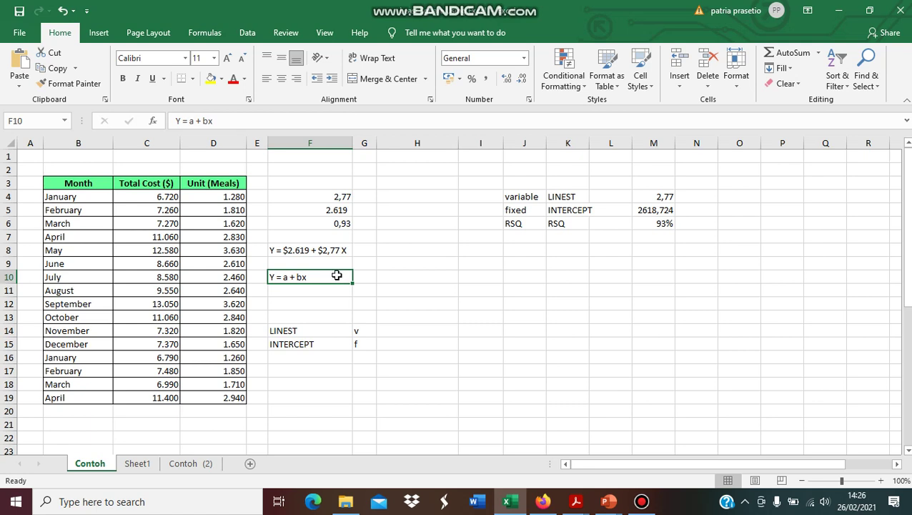
pyautogui.click(286, 290)
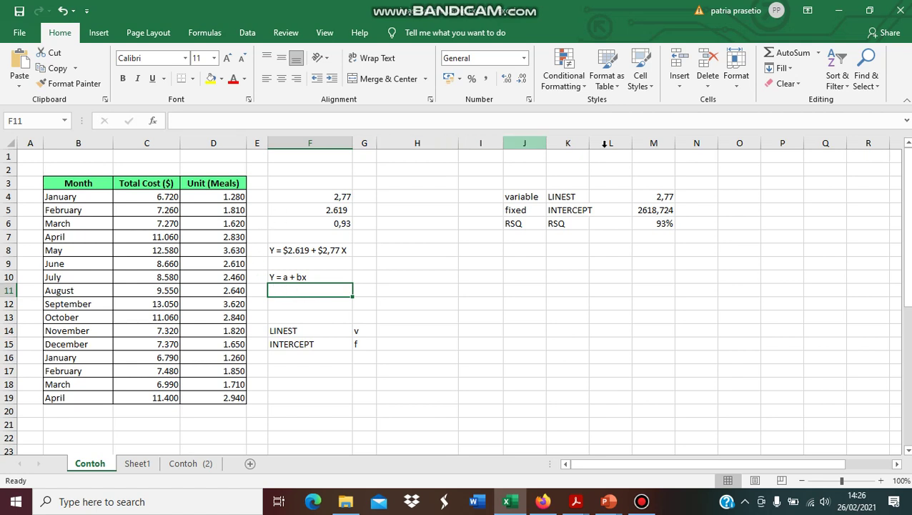
pyautogui.click(820, 56)
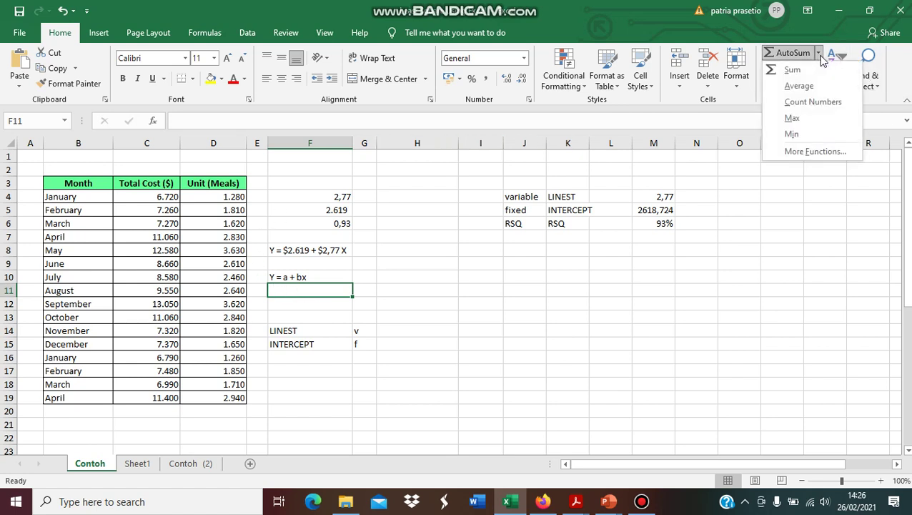
pyautogui.click(766, 271)
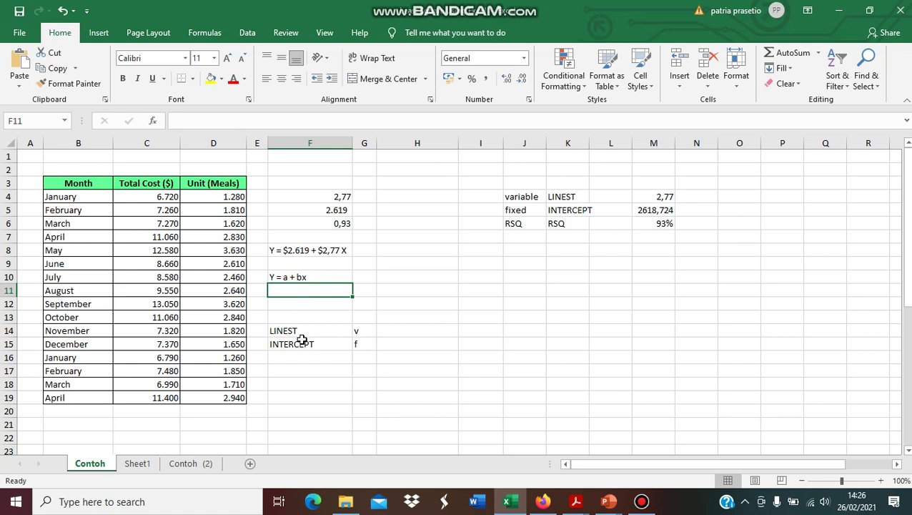
pyautogui.click(333, 345)
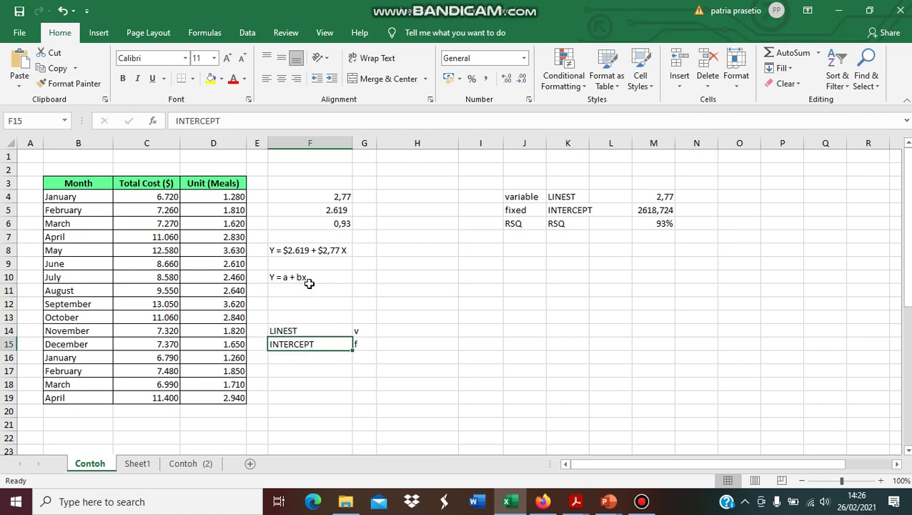
pyautogui.click(312, 331)
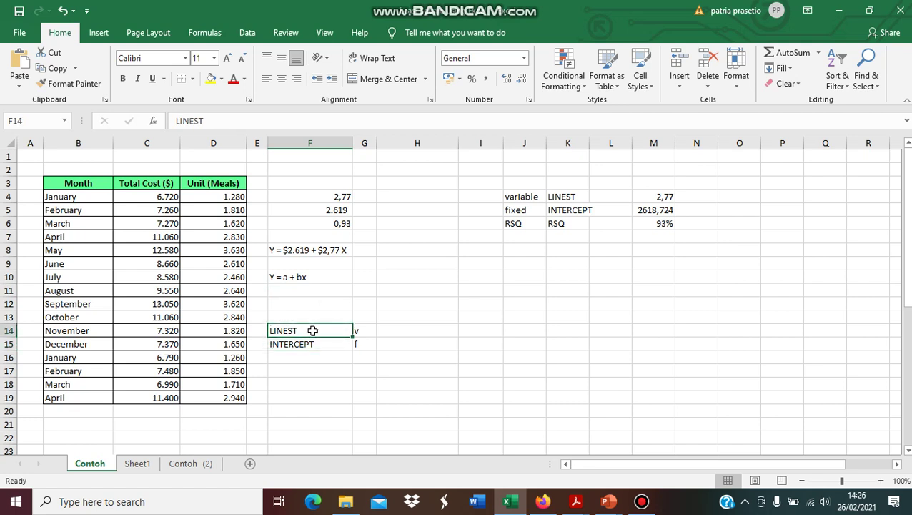
pyautogui.click(422, 329)
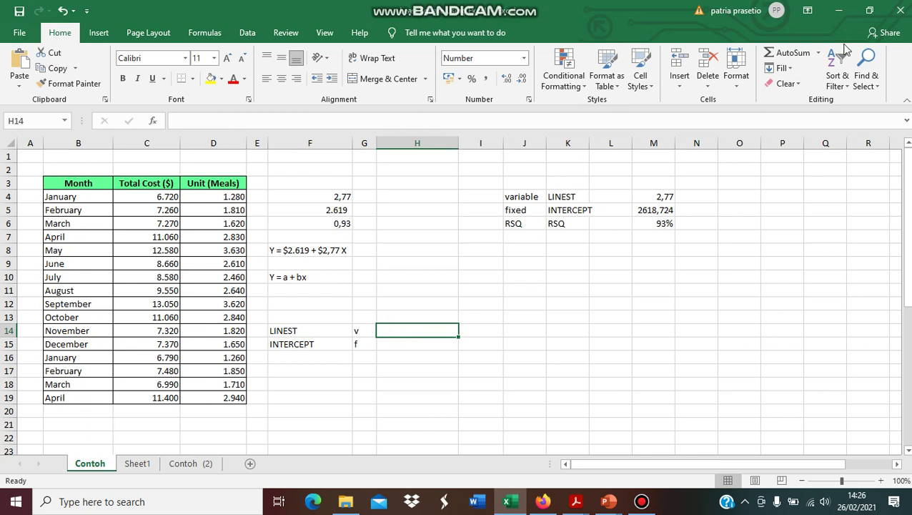
# Step: Insert the LINEST function into H14 from the Statistical function category
pyautogui.click(817, 54)
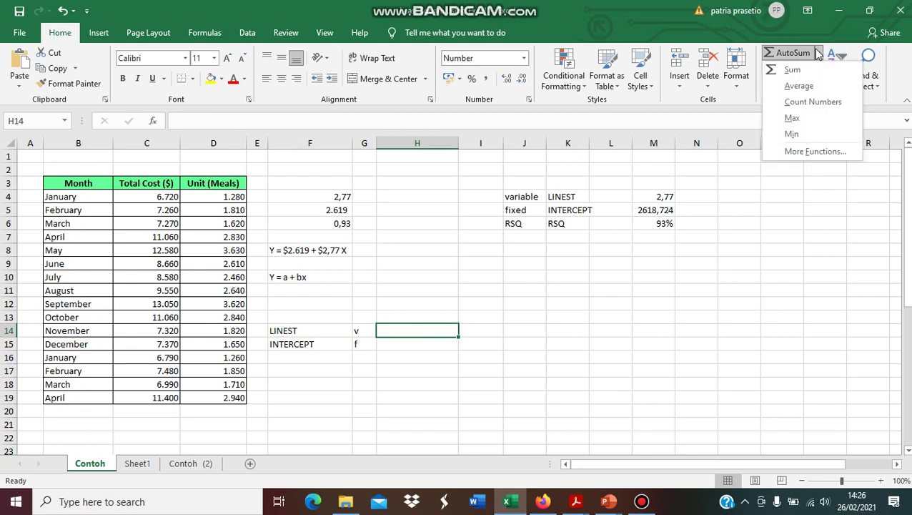
pyautogui.click(812, 152)
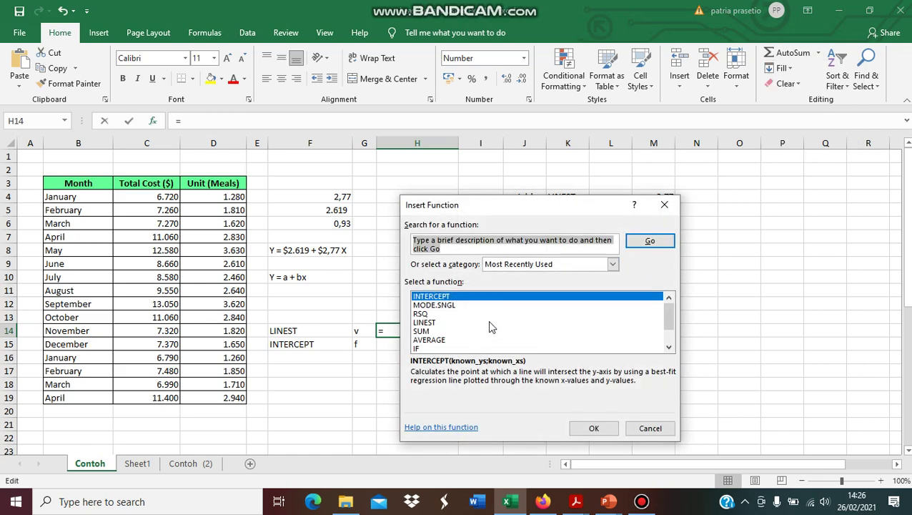
pyautogui.click(616, 264)
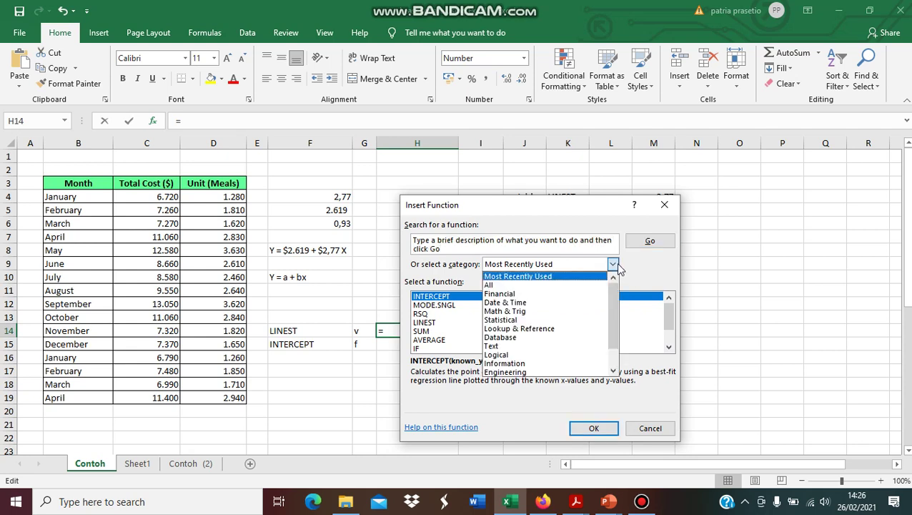
pyautogui.click(572, 320)
pyautogui.scroll(-4, 572, 315)
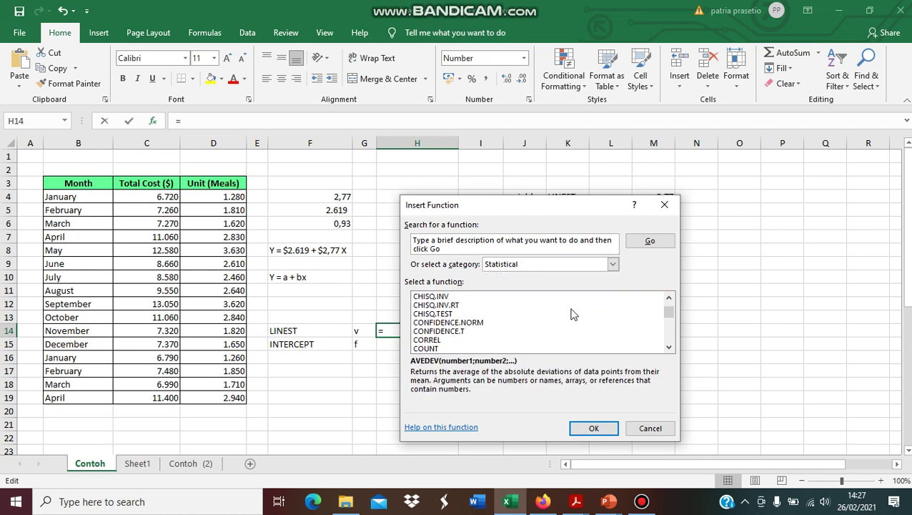
pyautogui.scroll(-2, 572, 313)
pyautogui.scroll(-2, 571, 311)
pyautogui.scroll(-2, 571, 300)
pyautogui.scroll(-1, 572, 299)
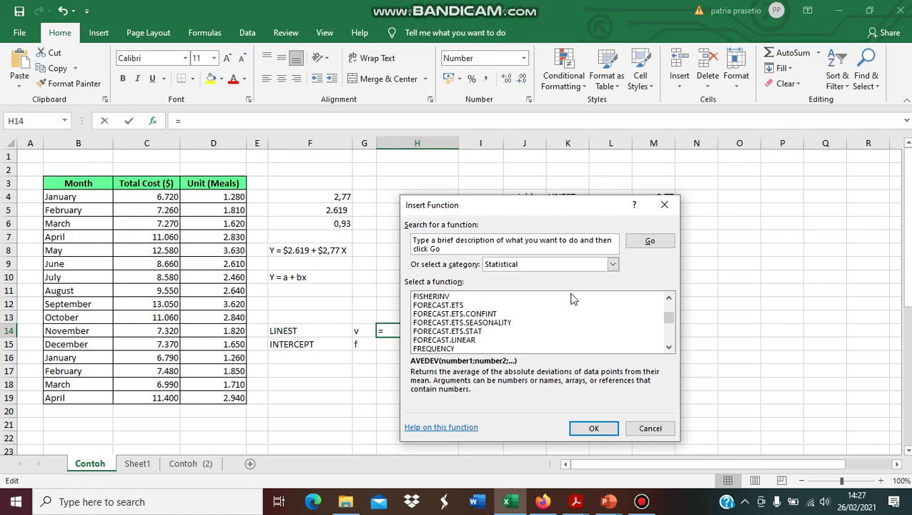
pyautogui.scroll(-1, 572, 298)
pyautogui.scroll(-2, 572, 298)
pyautogui.scroll(-3, 572, 300)
pyautogui.scroll(1, 572, 301)
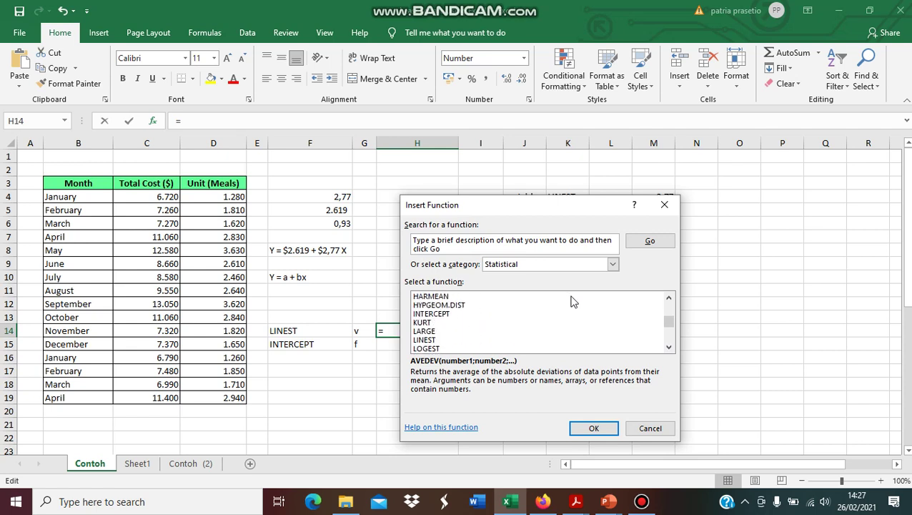
pyautogui.click(470, 341)
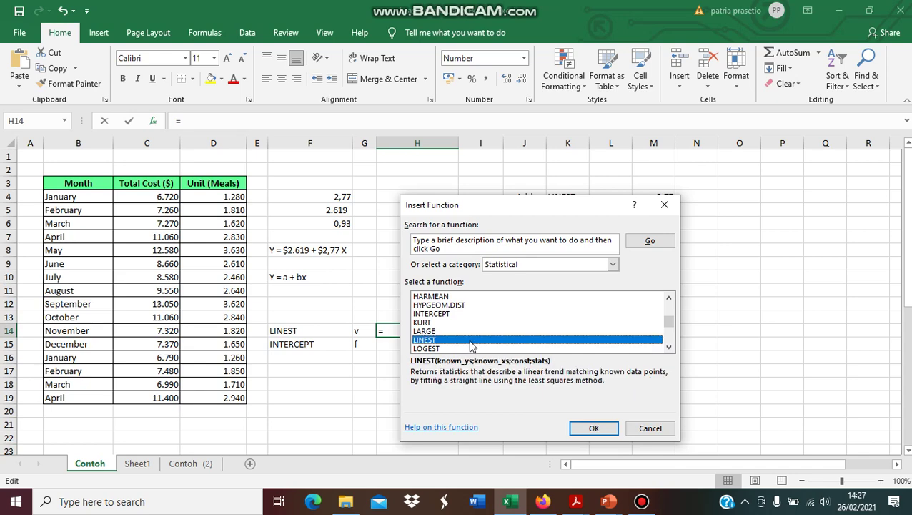
pyautogui.click(594, 428)
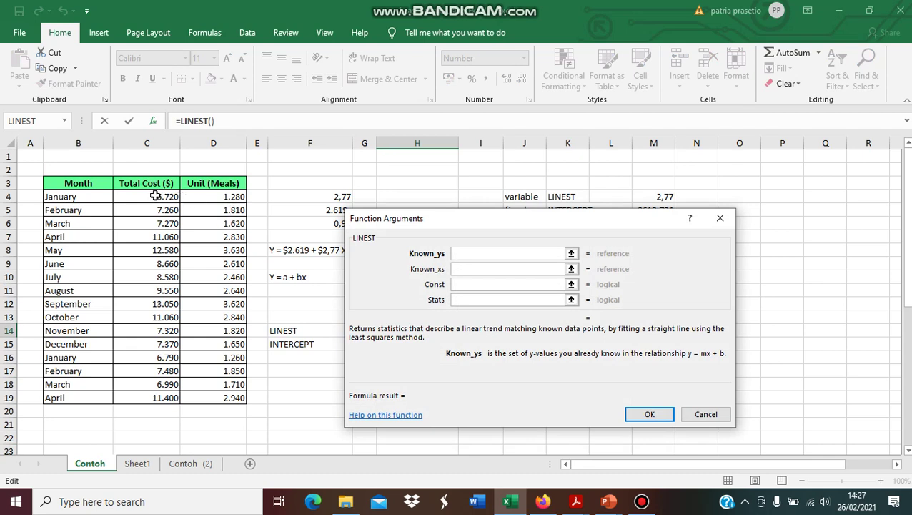
# Step: Set LINEST known y's to C4:C19 and known x's to D4:D19, giving 2,77
pyautogui.moveTo(155, 196); pyautogui.dragTo(166, 397)
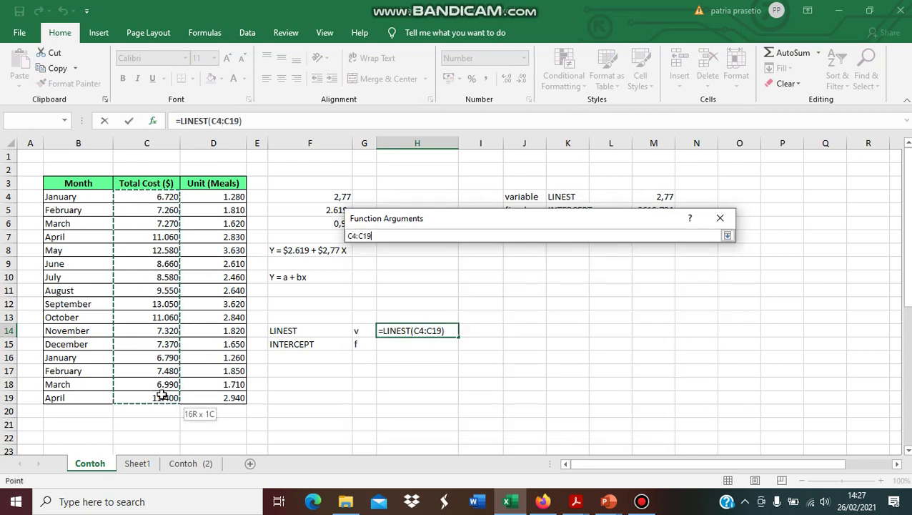
pyautogui.click(458, 269)
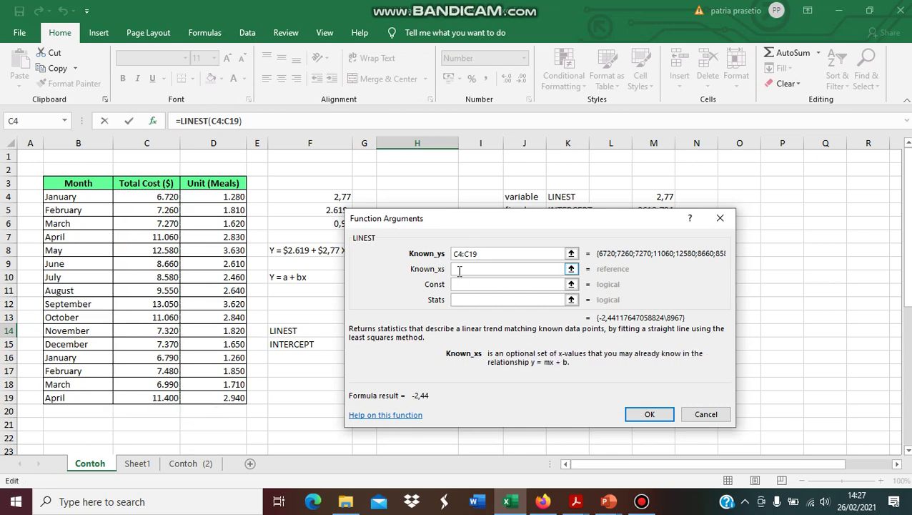
pyautogui.moveTo(208, 197); pyautogui.dragTo(230, 398)
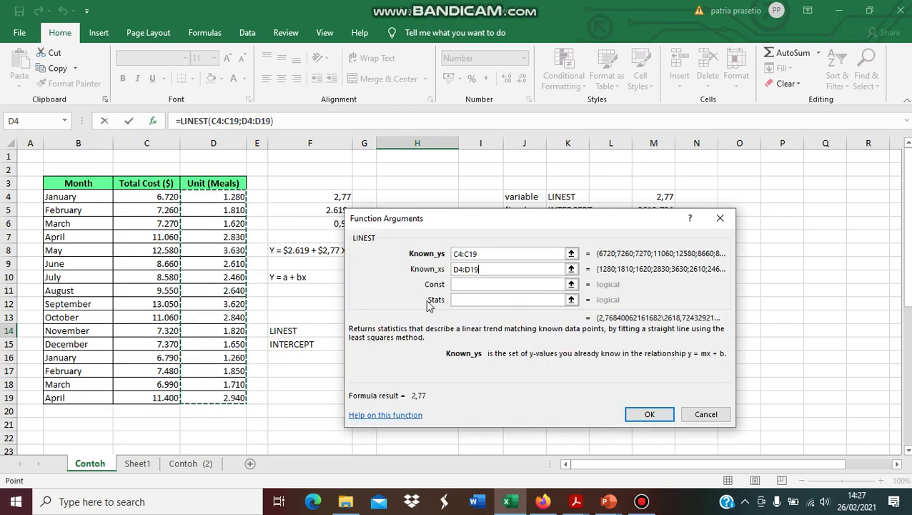
pyautogui.click(661, 417)
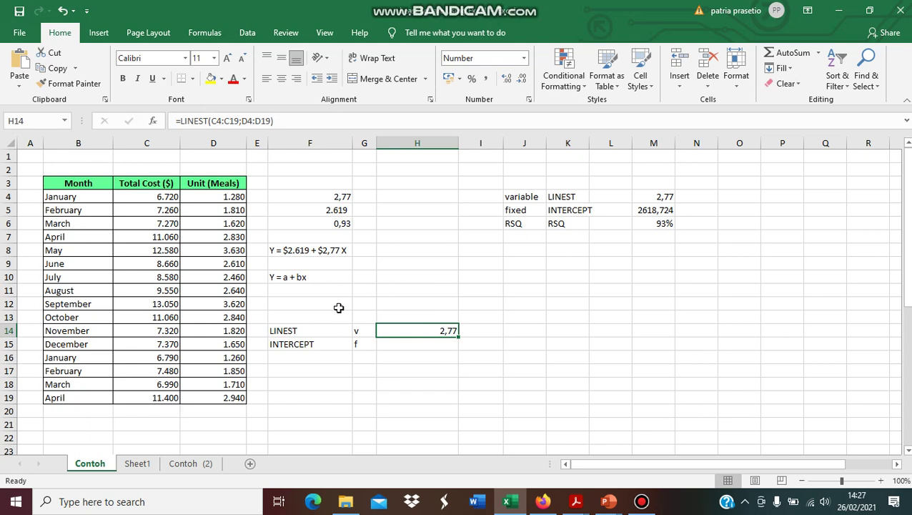
# Step: Insert the INTERCEPT function into cell H15 via More Functions
pyautogui.click(403, 346)
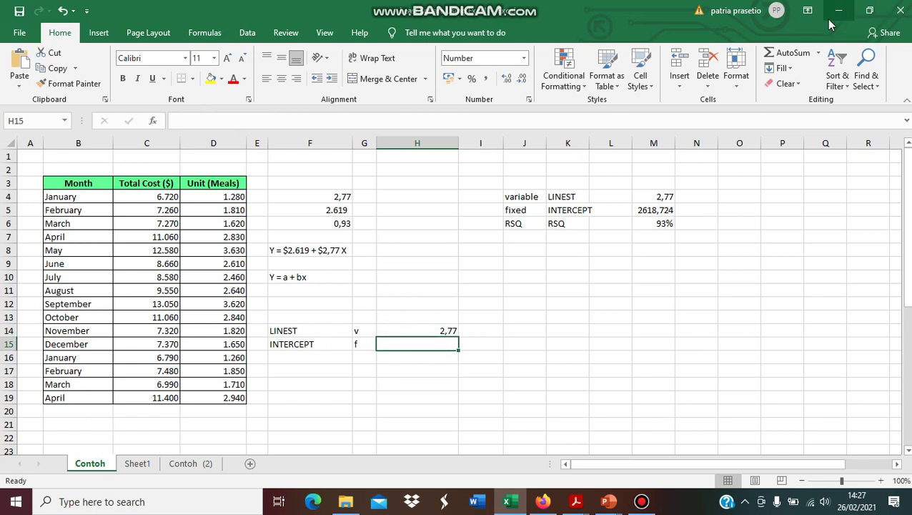
pyautogui.click(818, 54)
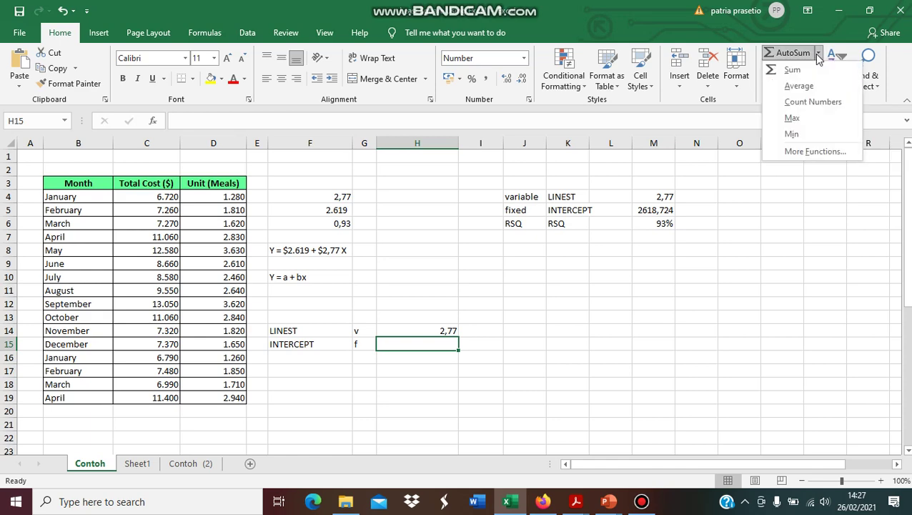
pyautogui.click(815, 151)
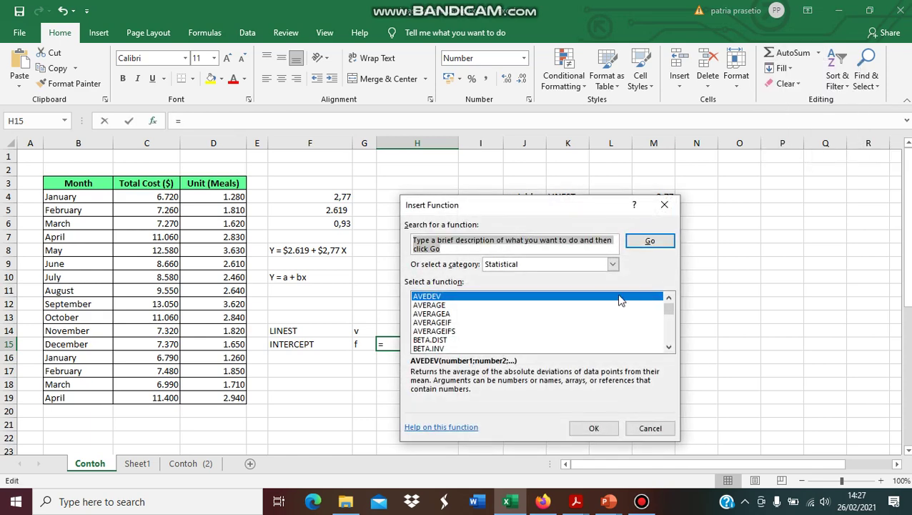
pyautogui.scroll(-3, 529, 342)
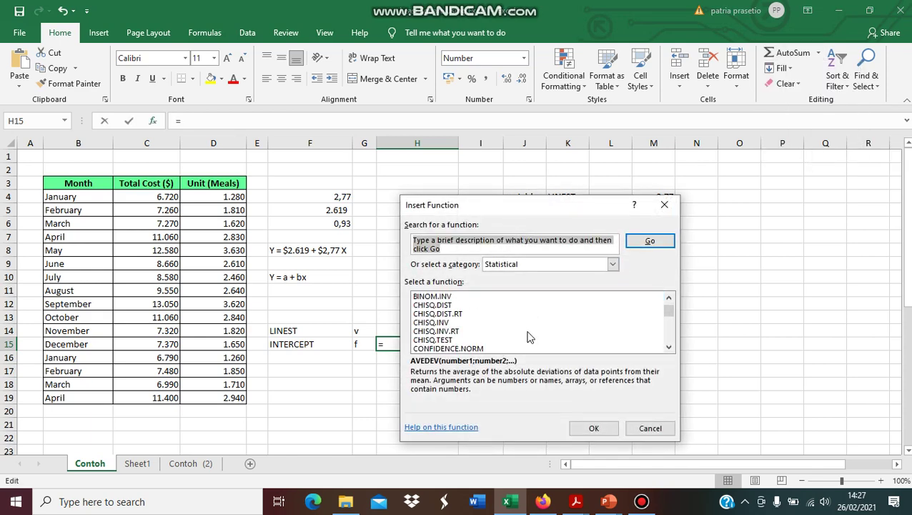
pyautogui.scroll(-3, 531, 322)
pyautogui.scroll(-3, 530, 321)
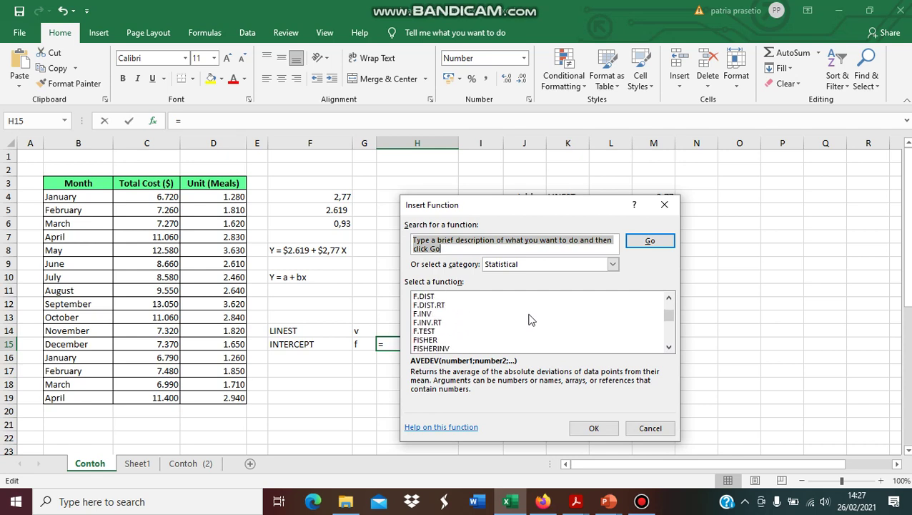
pyautogui.scroll(-2, 529, 320)
pyautogui.scroll(-2, 530, 320)
pyautogui.scroll(-1, 530, 321)
pyautogui.scroll(-1, 530, 321)
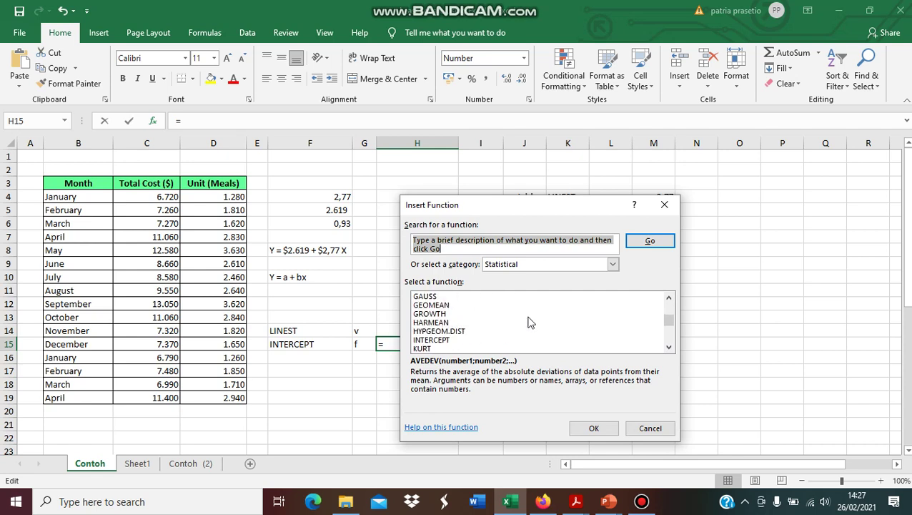
pyautogui.click(500, 340)
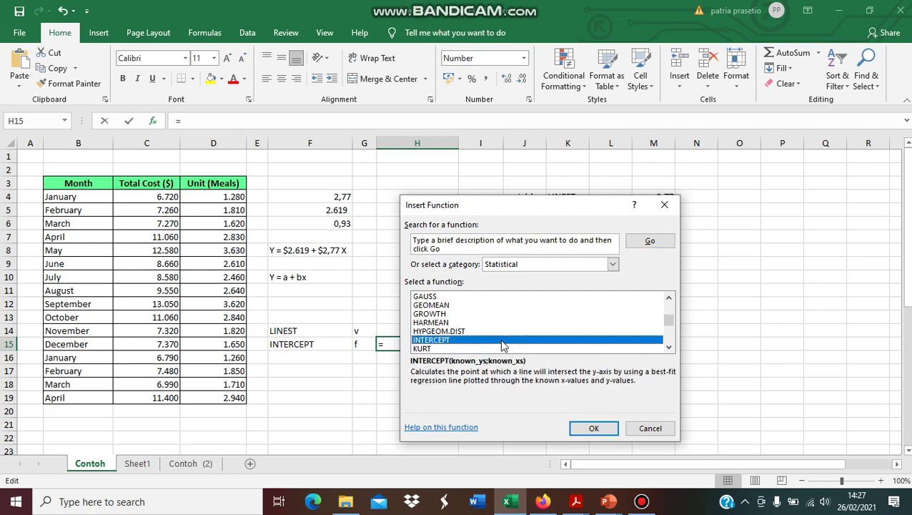
pyautogui.click(591, 431)
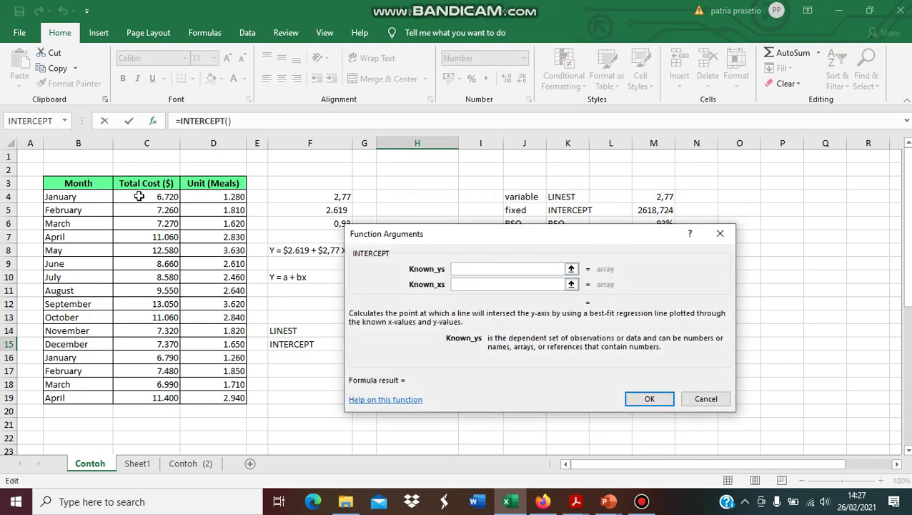
# Step: Set INTERCEPT to C4:C19 and D4:D19 and apply Comma Style to show 2.619
pyautogui.moveTo(138, 197); pyautogui.dragTo(143, 398)
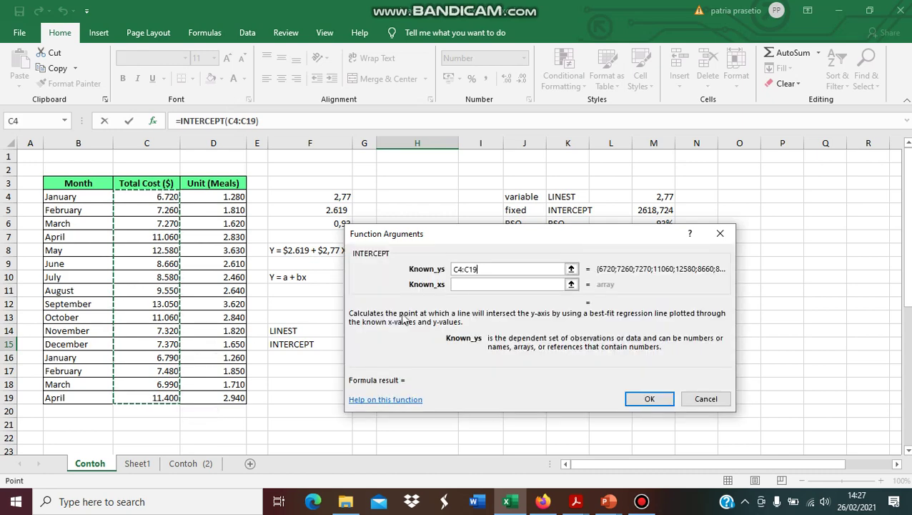
pyautogui.click(471, 285)
pyautogui.moveTo(216, 197); pyautogui.dragTo(227, 400)
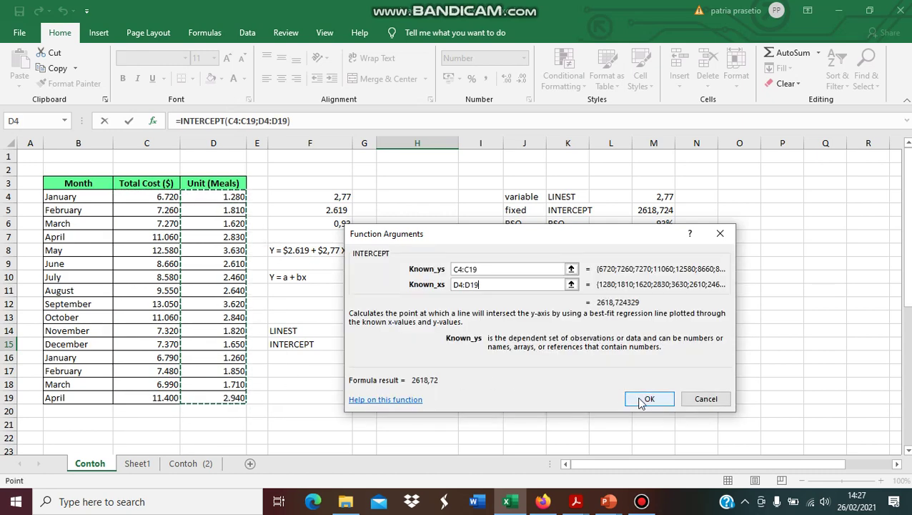
pyautogui.click(641, 397)
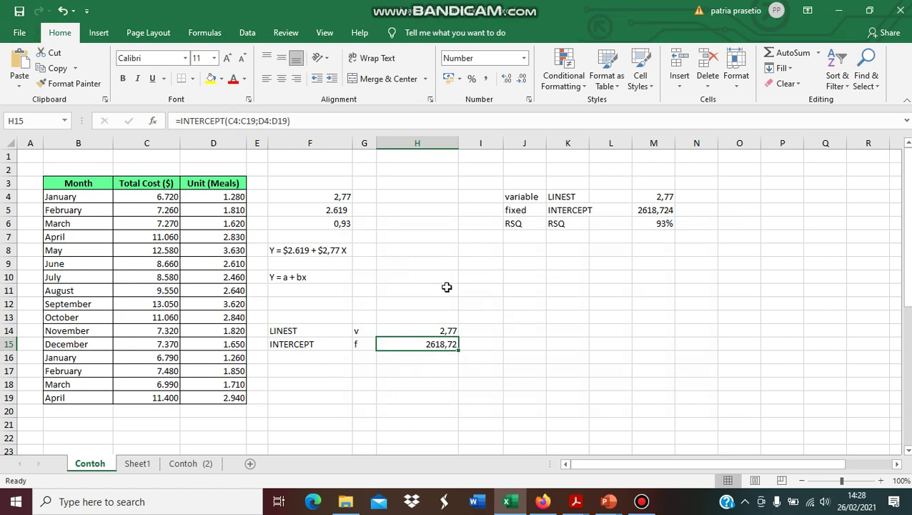
pyautogui.click(486, 78)
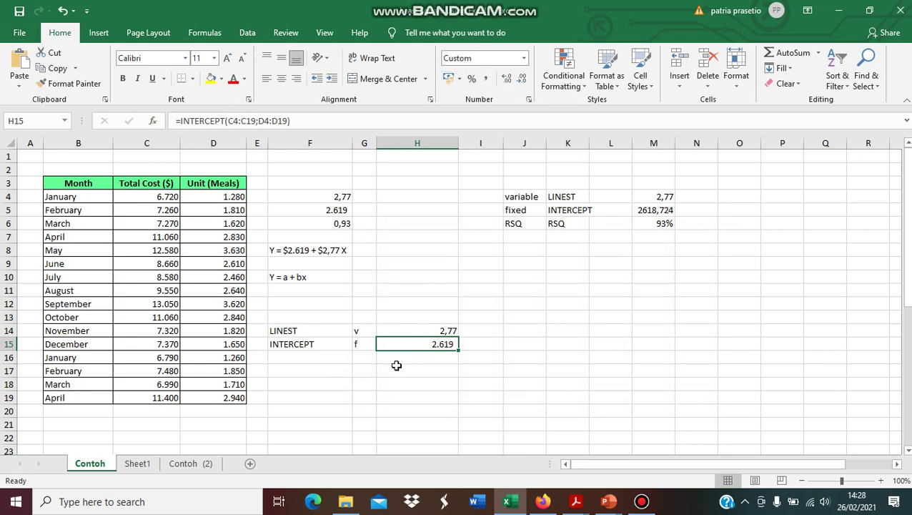
pyautogui.click(323, 250)
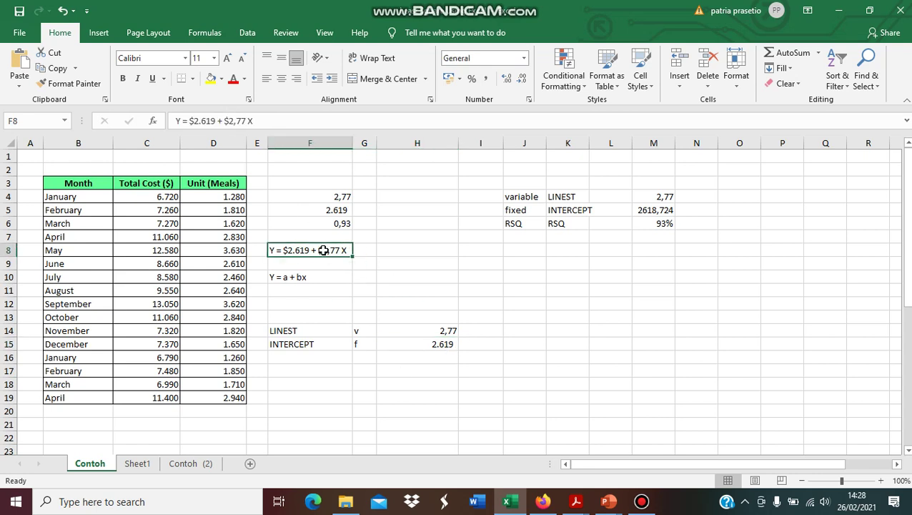
# Step: Copy the equation Y = $2.619 + $2,77 X from F8 into H17
pyautogui.rightClick(326, 252)
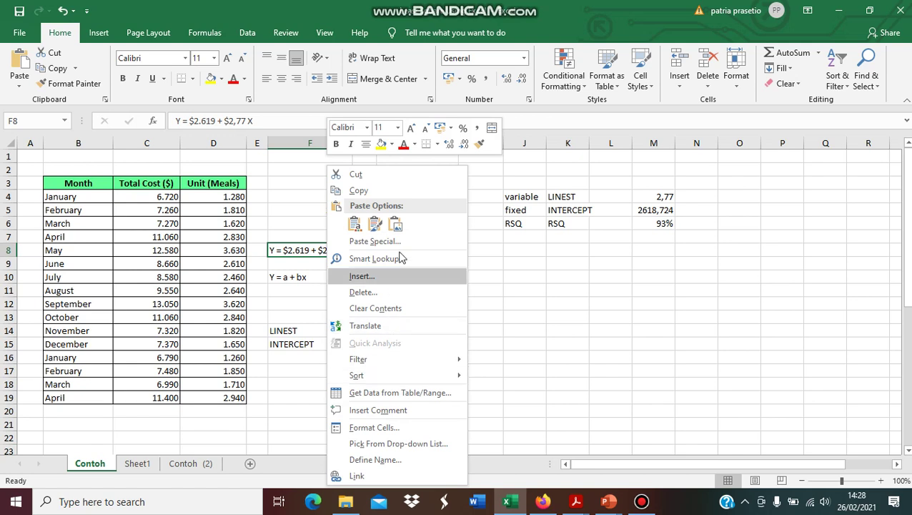
pyautogui.click(358, 190)
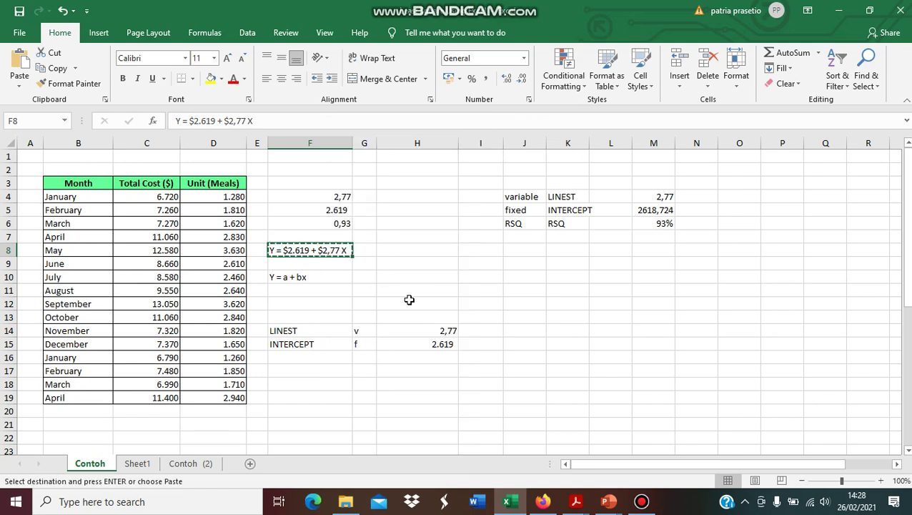
pyautogui.rightClick(415, 369)
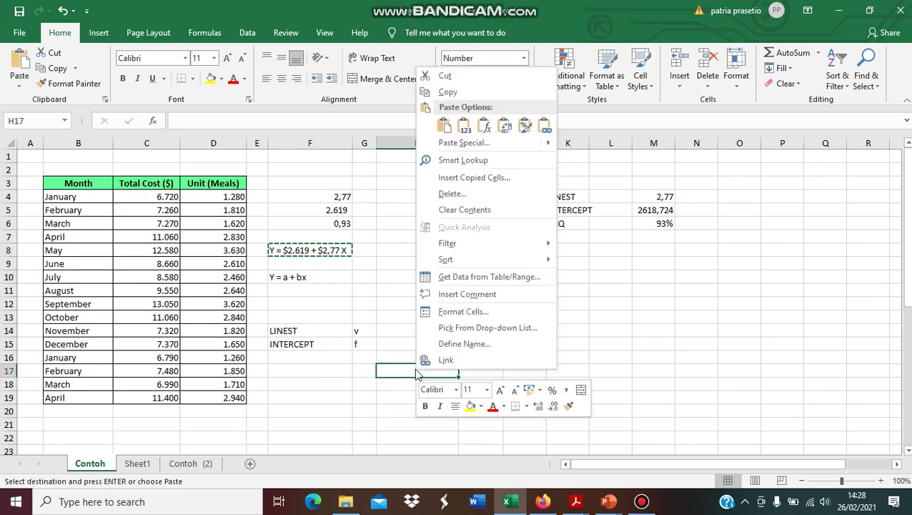
pyautogui.click(447, 127)
pyautogui.click(540, 373)
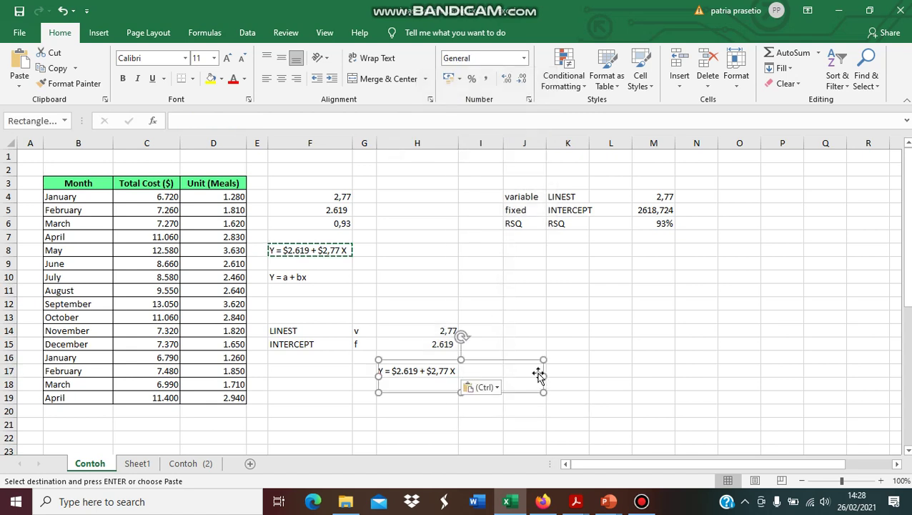
pyautogui.click(624, 355)
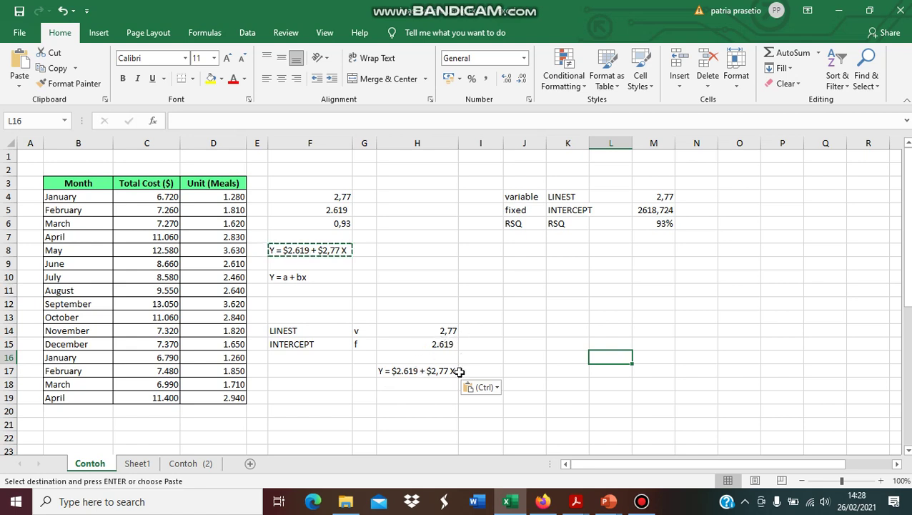
pyautogui.click(527, 369)
pyautogui.press('Escape')
pyautogui.click(563, 367)
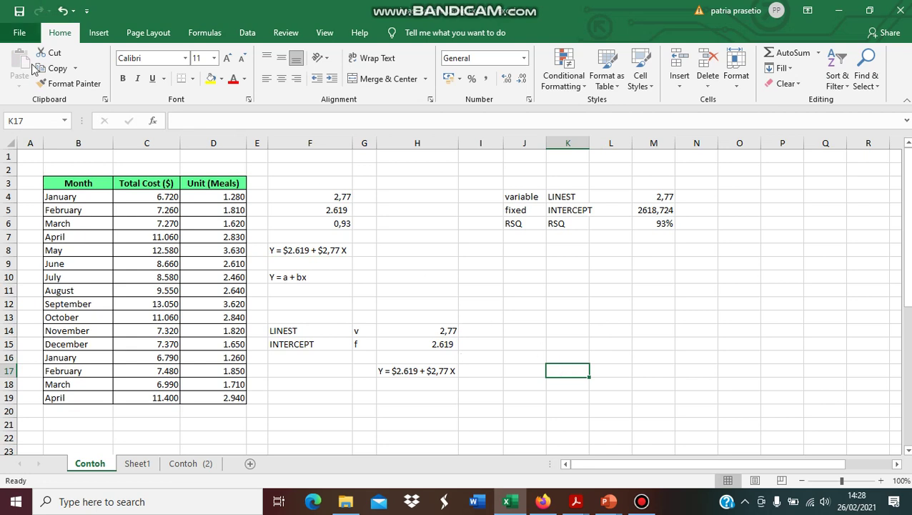
pyautogui.click(304, 399)
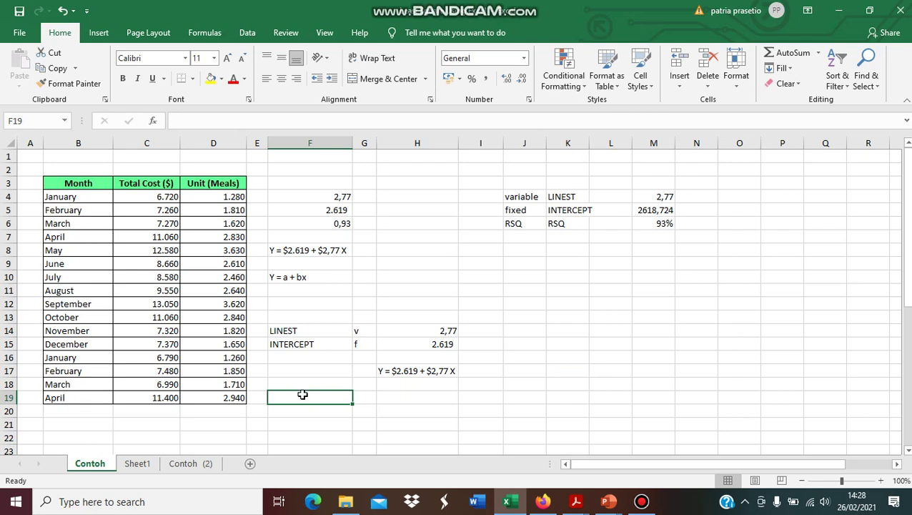
# Step: Copy the RSQ label from J6 into cell F19
pyautogui.click(529, 225)
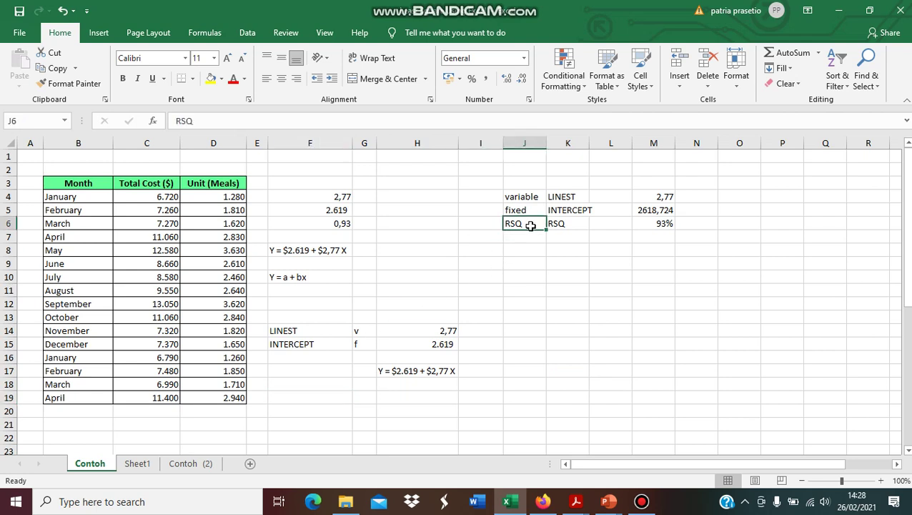
pyautogui.hotkey('ctrl', 'c')
pyautogui.click(305, 396)
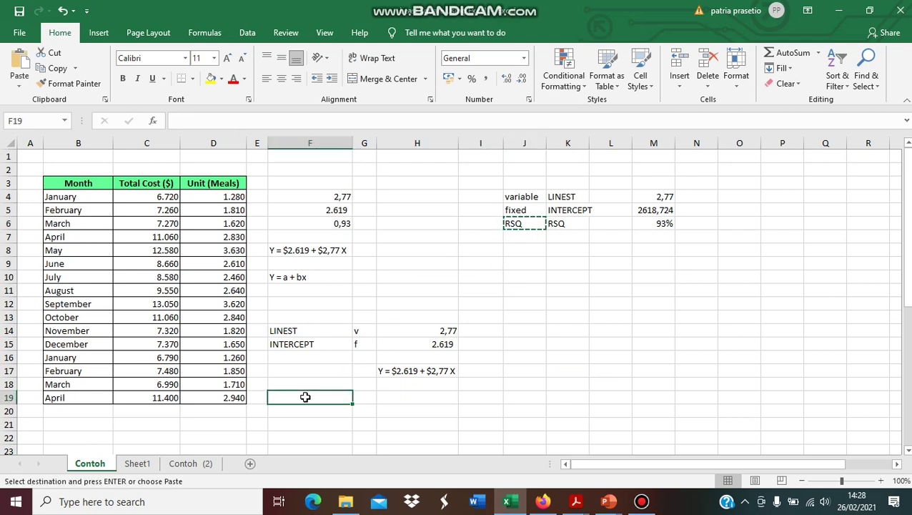
pyautogui.hotkey('ctrl', 'v')
# Step: Insert the RSQ function into H19 from the Statistical function list
pyautogui.click(420, 397)
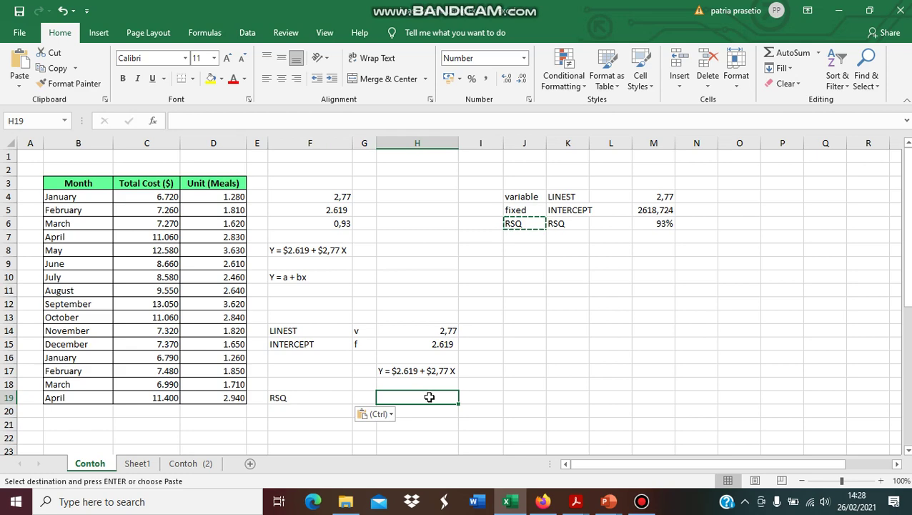
pyautogui.click(817, 54)
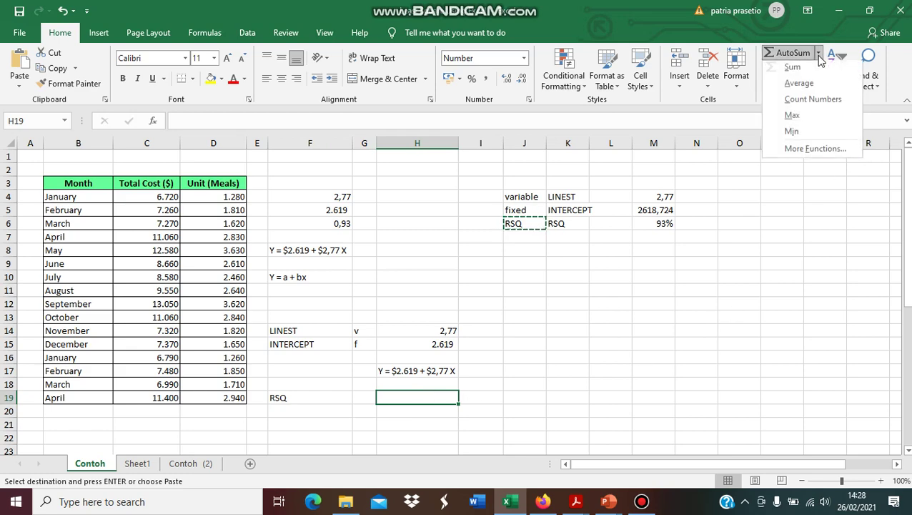
pyautogui.click(813, 151)
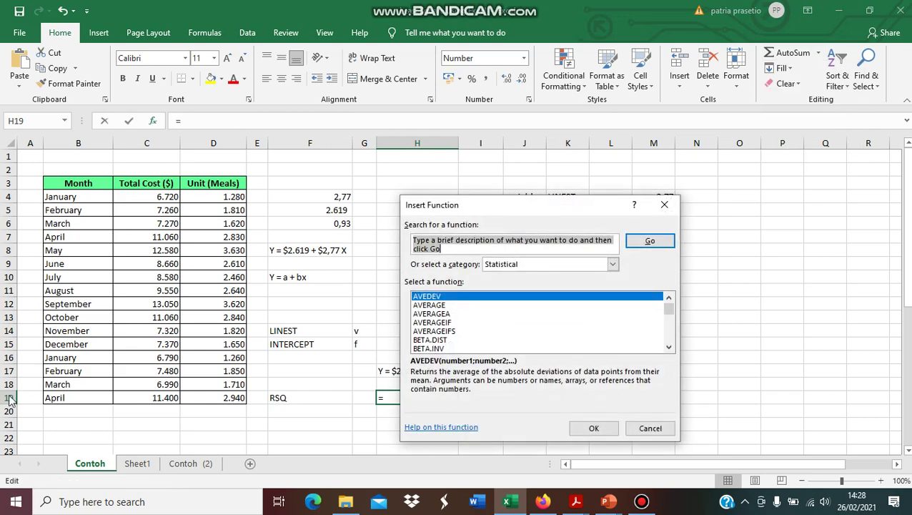
pyautogui.scroll(-1, 556, 306)
pyautogui.scroll(-12, 550, 310)
pyautogui.scroll(-13, 550, 314)
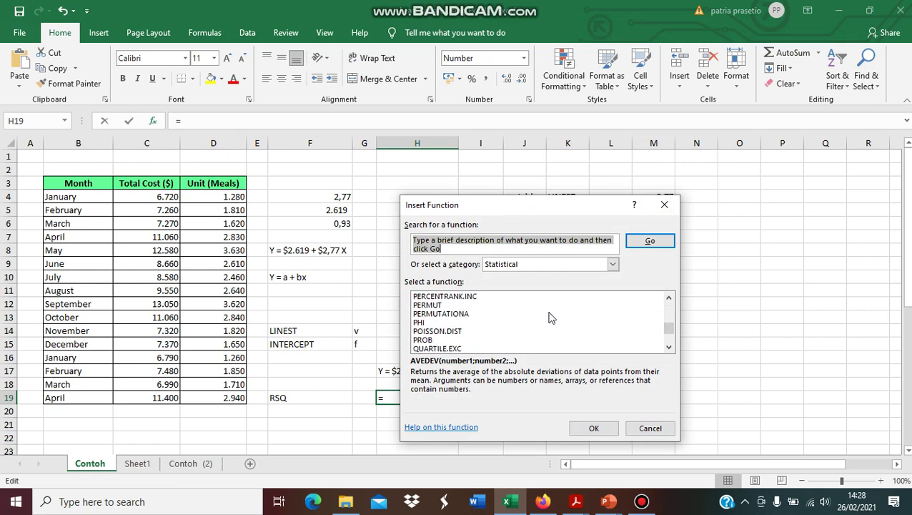
pyautogui.scroll(-12, 549, 315)
pyautogui.scroll(-2, 549, 314)
pyautogui.scroll(3, 549, 315)
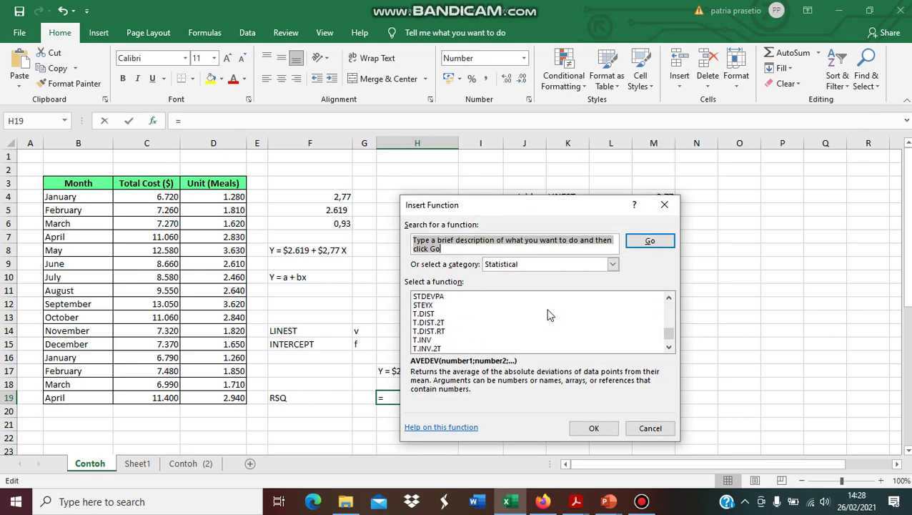
pyautogui.scroll(1, 549, 315)
pyautogui.scroll(1, 546, 311)
pyautogui.scroll(2, 547, 312)
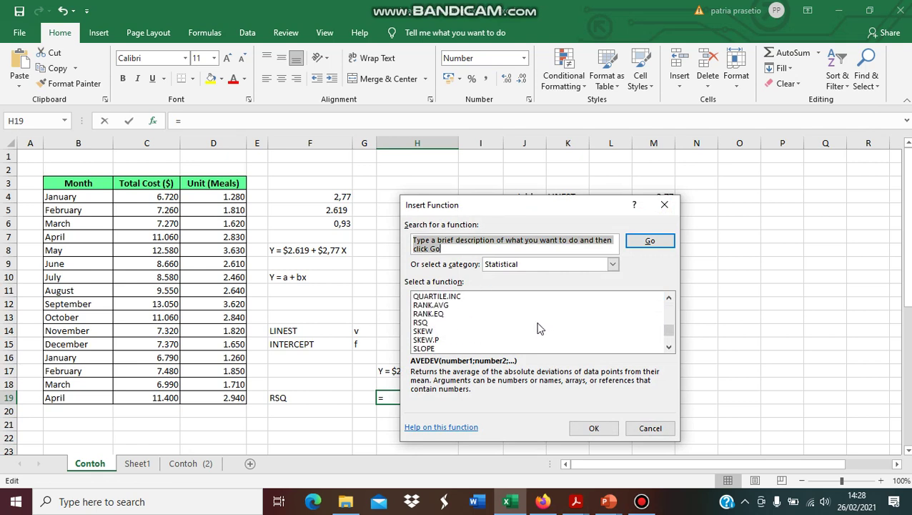
pyautogui.click(499, 322)
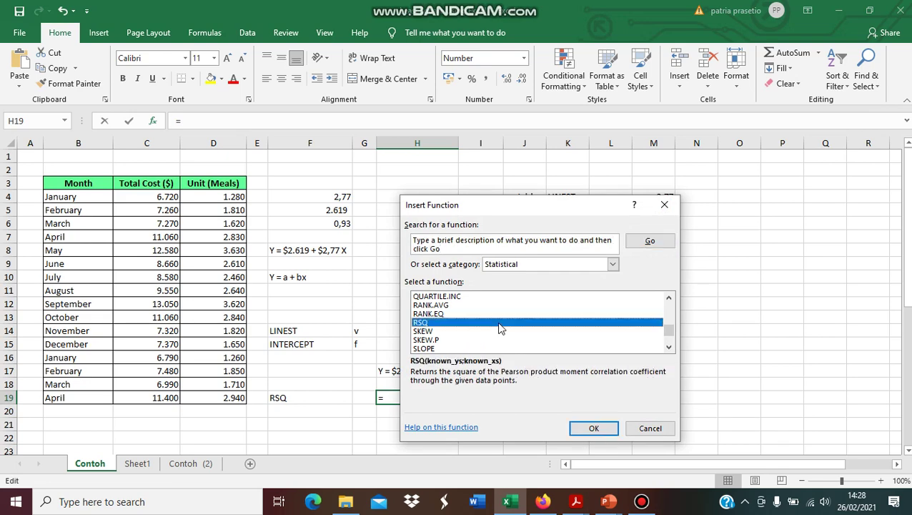
pyautogui.click(589, 427)
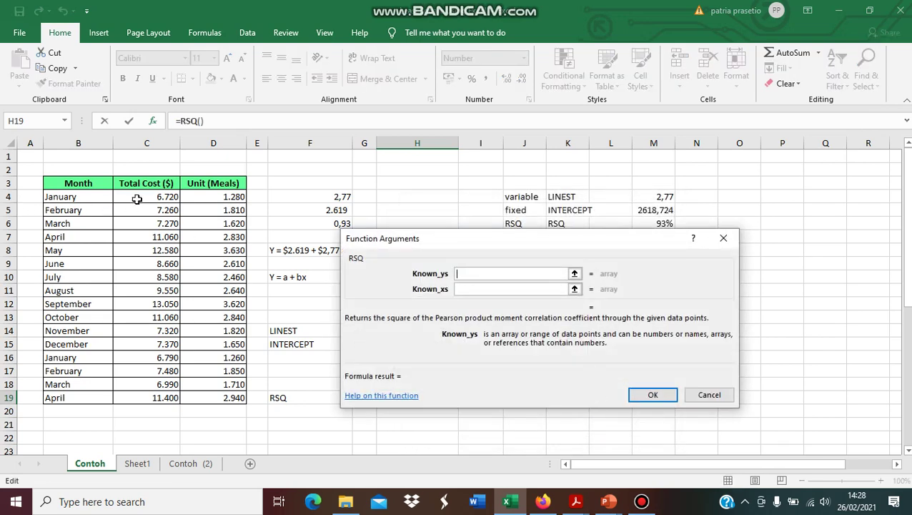
# Step: Give RSQ Known_ys C4:C19 and Known_xs D4:D19, correcting a mistaken range first
pyautogui.moveTo(138, 197); pyautogui.dragTo(143, 397)
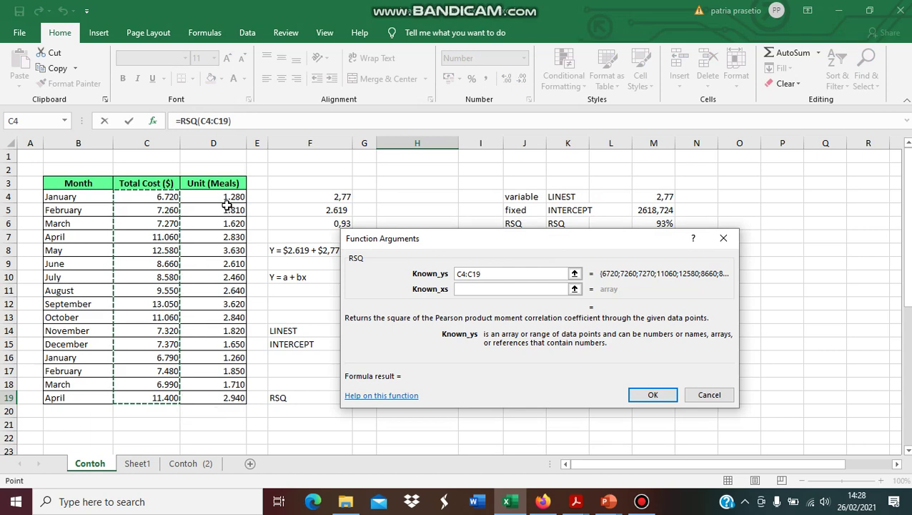
pyautogui.click(228, 200)
pyautogui.moveTo(228, 200); pyautogui.dragTo(223, 396)
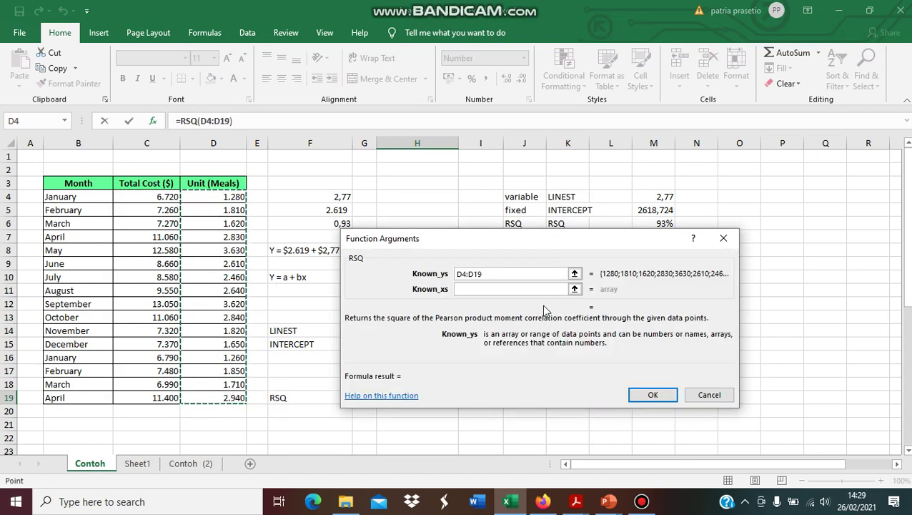
pyautogui.press('BackSpace')
pyautogui.press('BackSpace')
pyautogui.press('BackSpace')
pyautogui.press('BackSpace')
pyautogui.press('BackSpace')
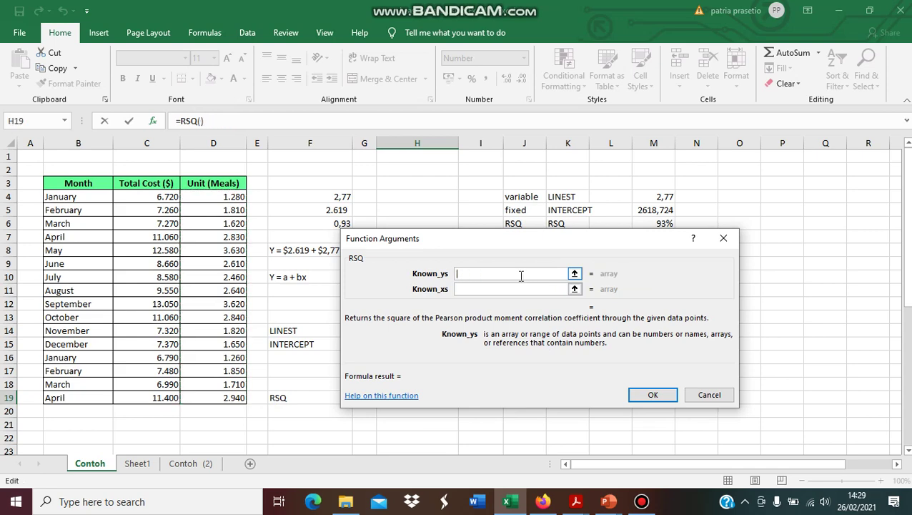
pyautogui.moveTo(146, 195); pyautogui.dragTo(153, 398)
pyautogui.press('Tab')
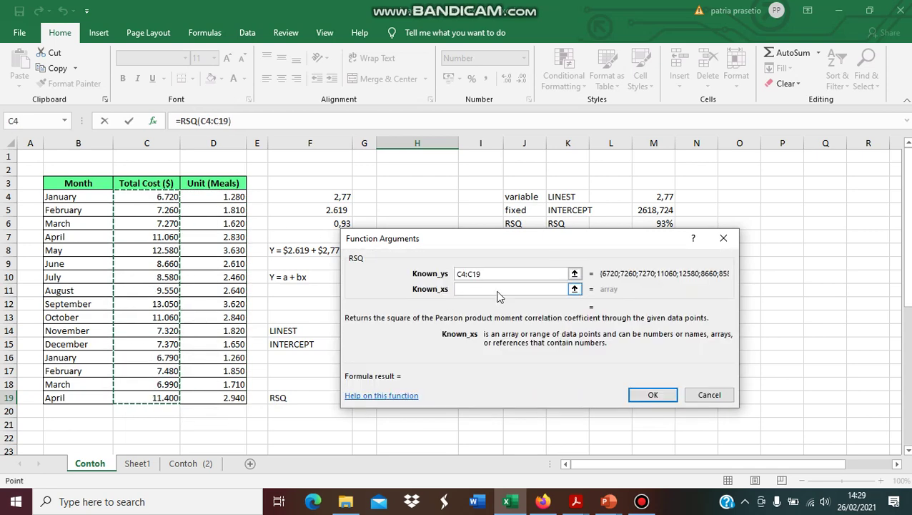
pyautogui.moveTo(236, 198)
pyautogui.mouseDown()
pyautogui.moveTo(228, 399)
pyautogui.moveTo(240, 394)
pyautogui.mouseUp()
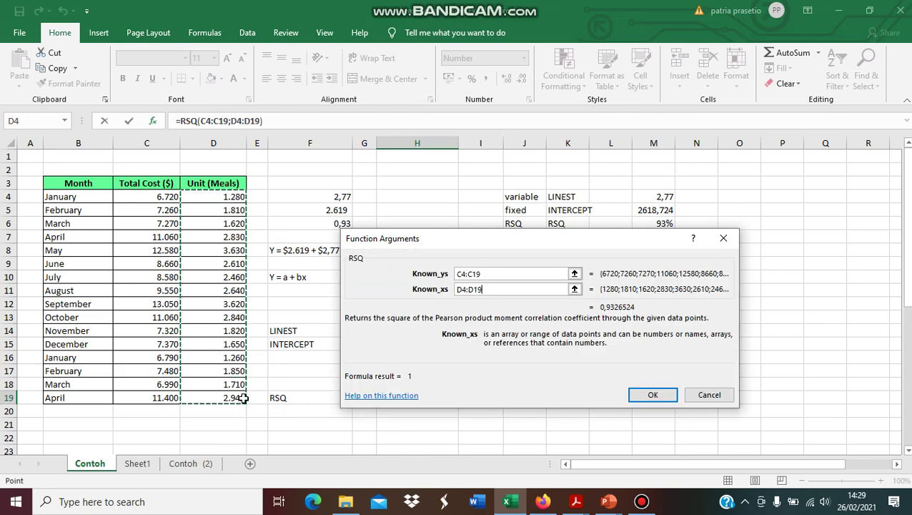
pyautogui.click(659, 394)
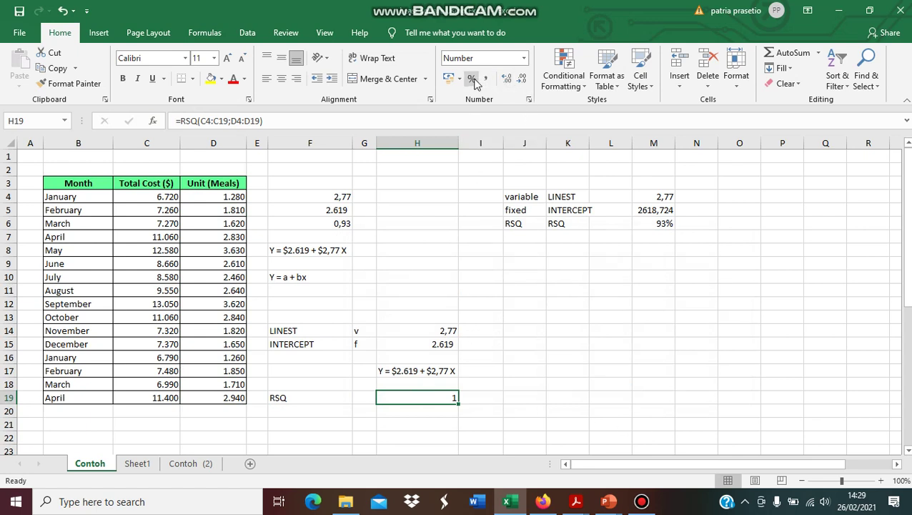
# Step: Format the RSQ result in H19 as a percentage reading 93%, after trying decimal and comma styles
pyautogui.click(473, 80)
pyautogui.click(507, 80)
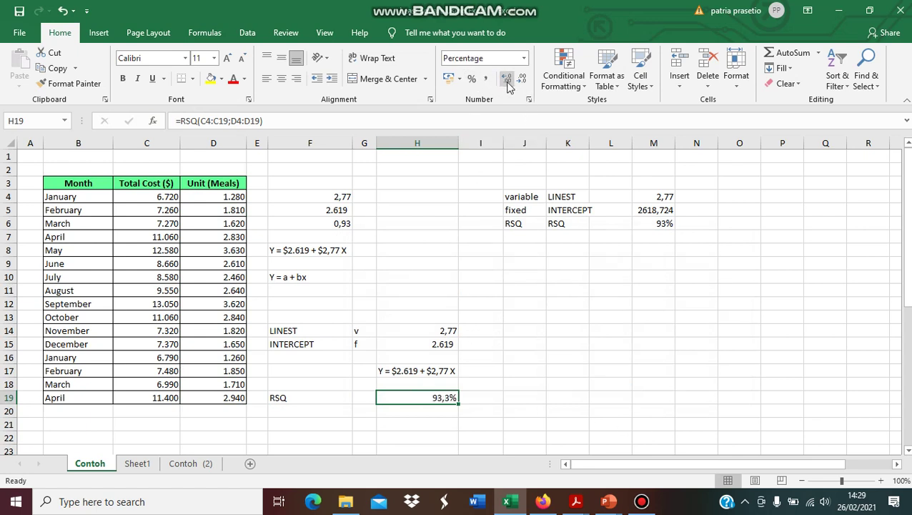
pyautogui.click(521, 80)
pyautogui.click(486, 78)
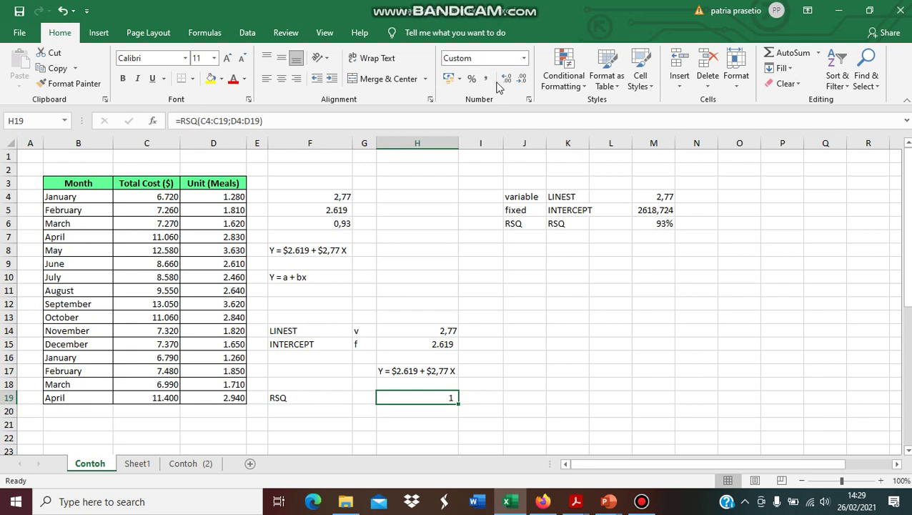
pyautogui.click(506, 81)
pyautogui.click(505, 81)
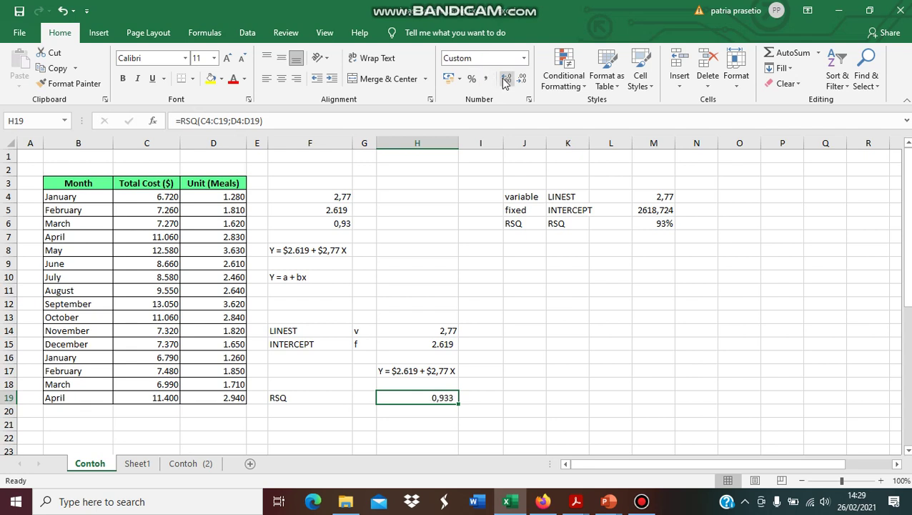
pyautogui.click(472, 79)
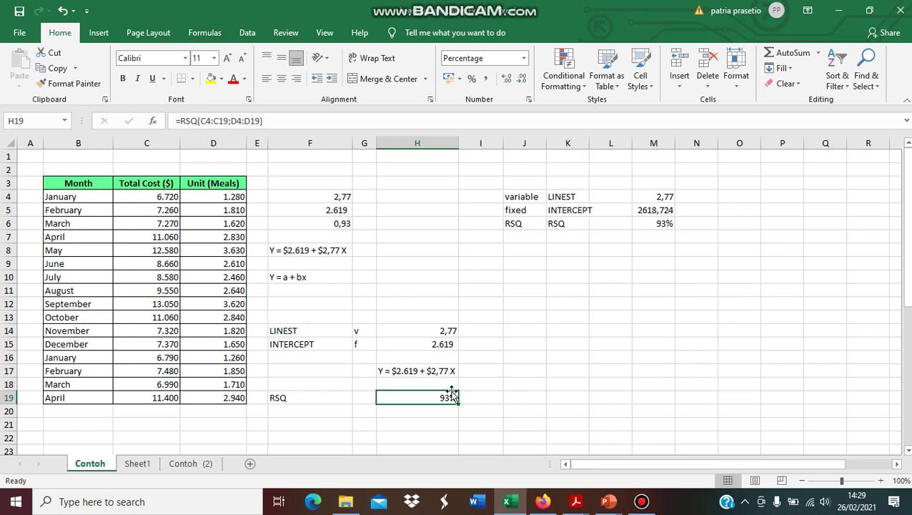
pyautogui.moveTo(329, 397); pyautogui.dragTo(413, 398)
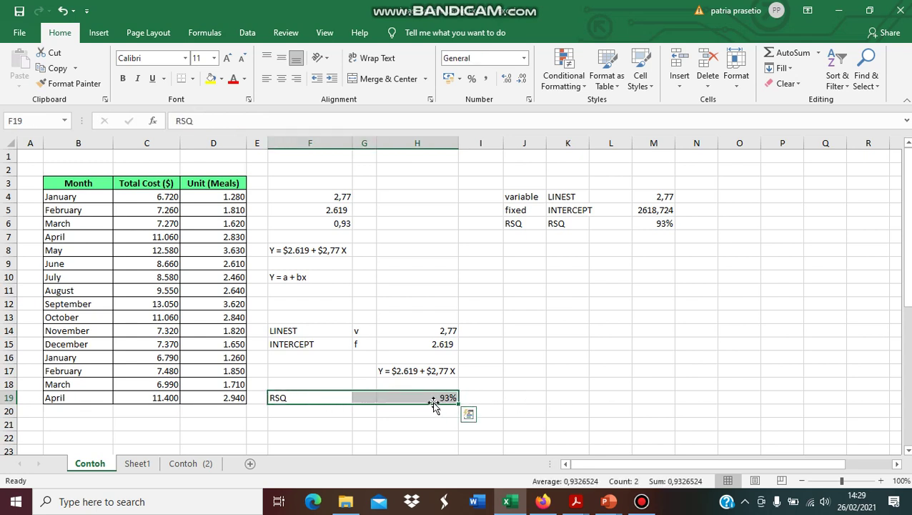
pyautogui.click(607, 501)
# Step: Return to the presentation, scroll to slide 70 'Strength of Least Square', and start the slide show
pyautogui.click(583, 460)
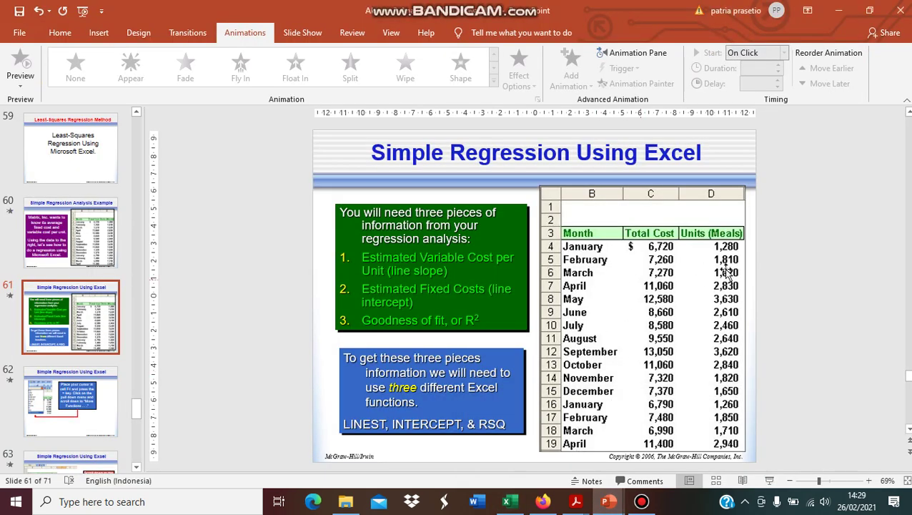
pyautogui.scroll(-2, 774, 274)
pyautogui.scroll(-1, 774, 274)
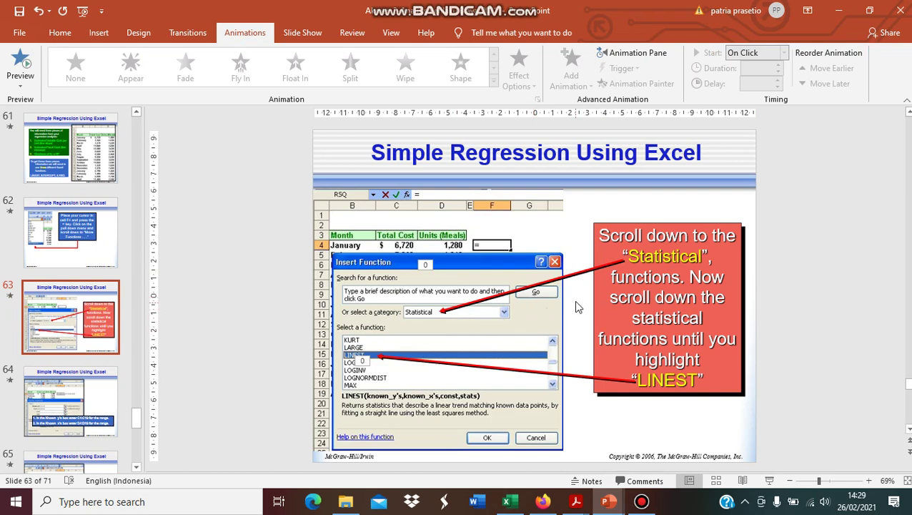
pyautogui.scroll(-1, 577, 306)
pyautogui.scroll(-1, 577, 306)
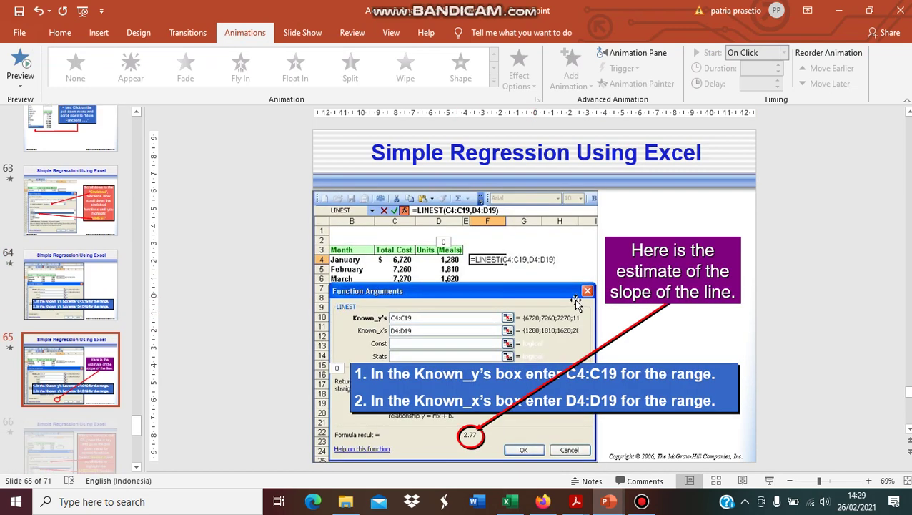
pyautogui.scroll(-1, 576, 304)
pyautogui.scroll(-1, 575, 303)
pyautogui.scroll(-1, 577, 305)
pyautogui.scroll(-1, 576, 303)
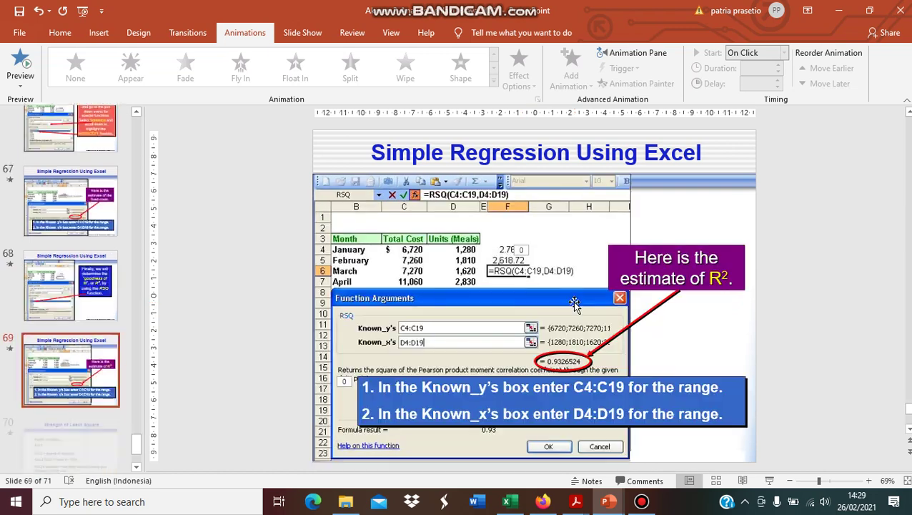
pyautogui.scroll(-1, 580, 306)
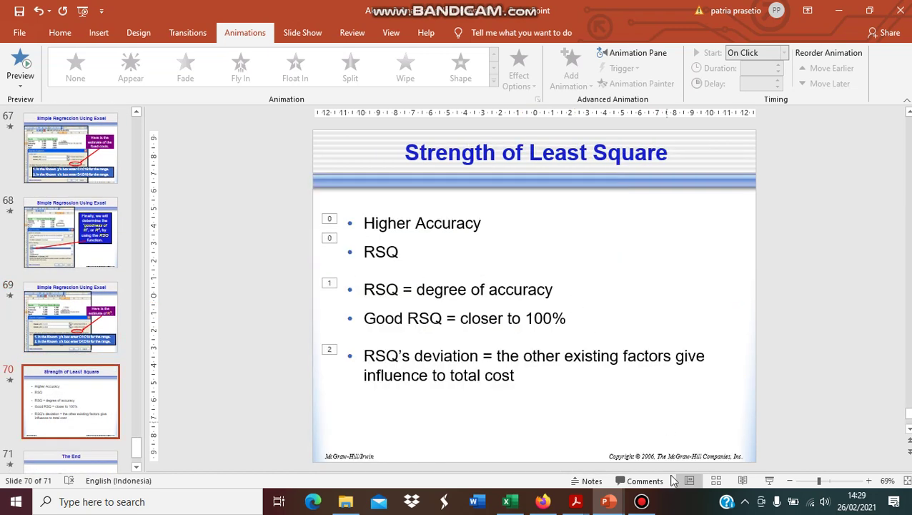
pyautogui.click(769, 481)
pyautogui.click(18, 155)
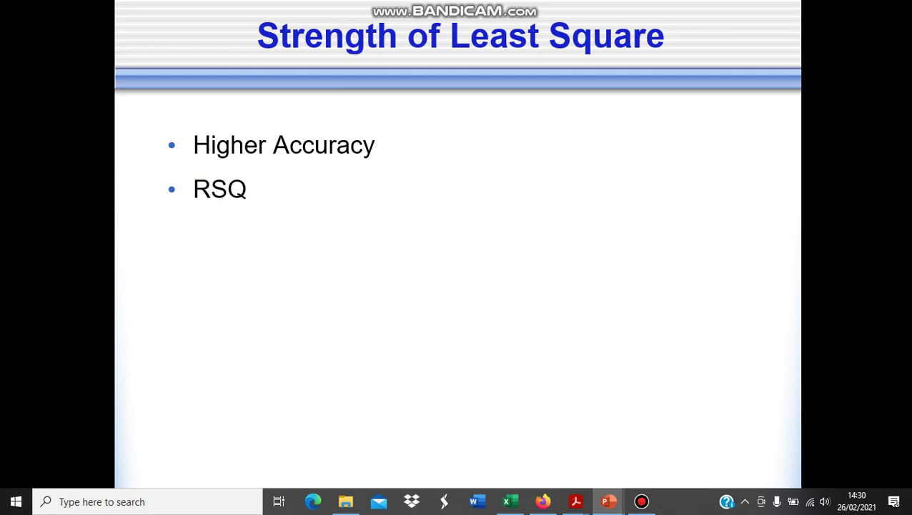
# Step: Reveal the bullets 'RSQ = degree of accuracy' and 'Good RSQ = closer to 100%'
pyautogui.press('Right')
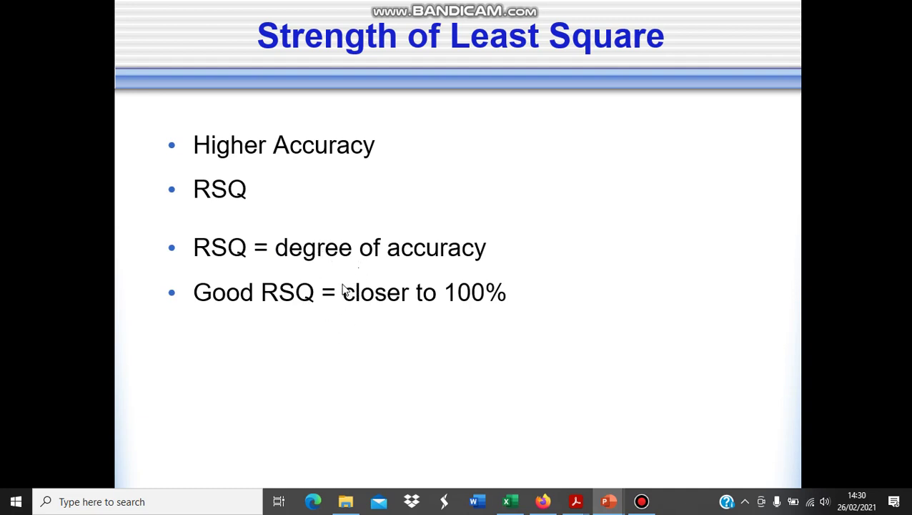
# Step: Show the RSQ deviation bullet, then advance the slide show to the closing 'The End' slide
pyautogui.click(571, 306)
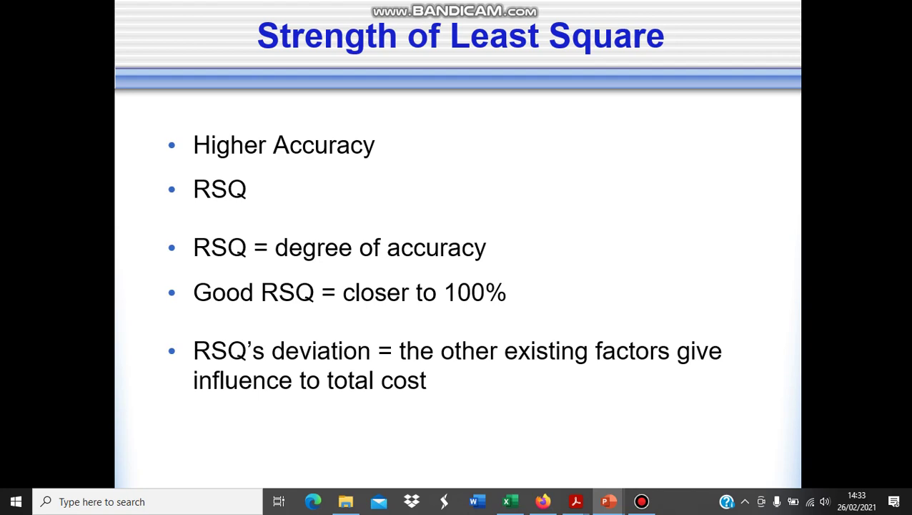
pyautogui.press('Right')
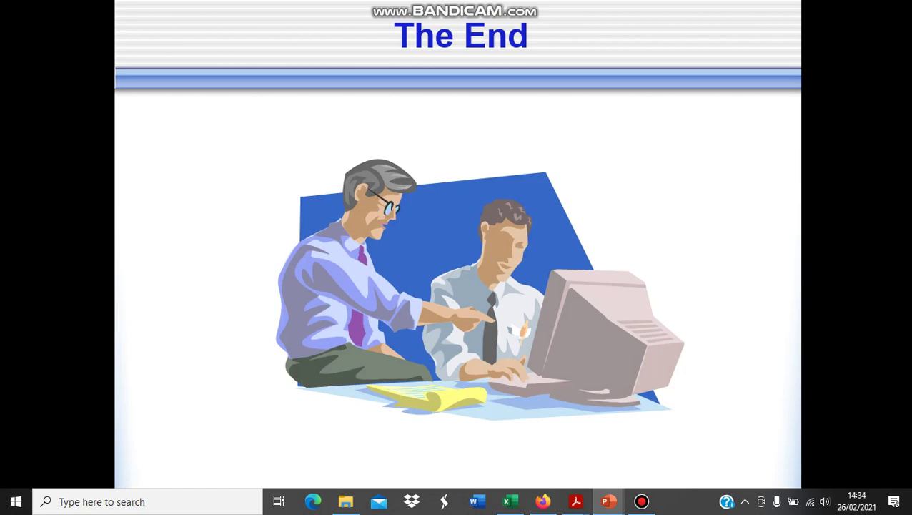
pyautogui.click(641, 501)
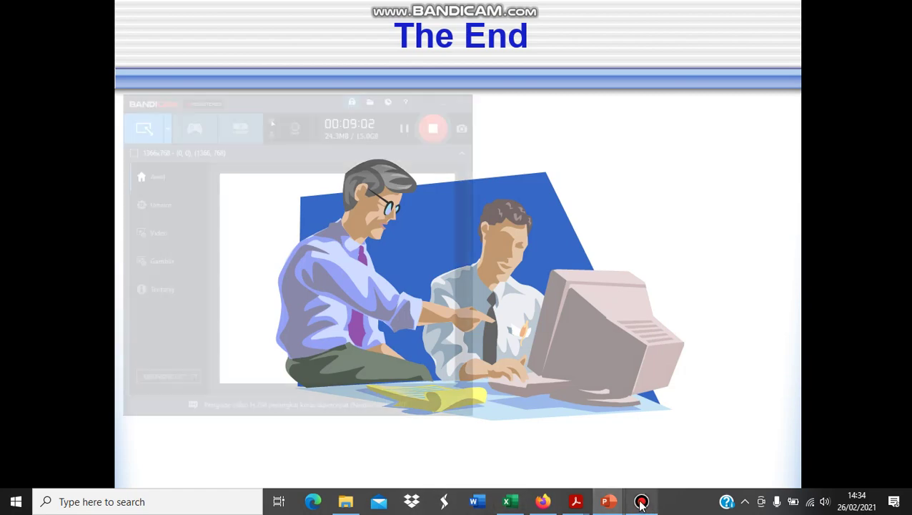